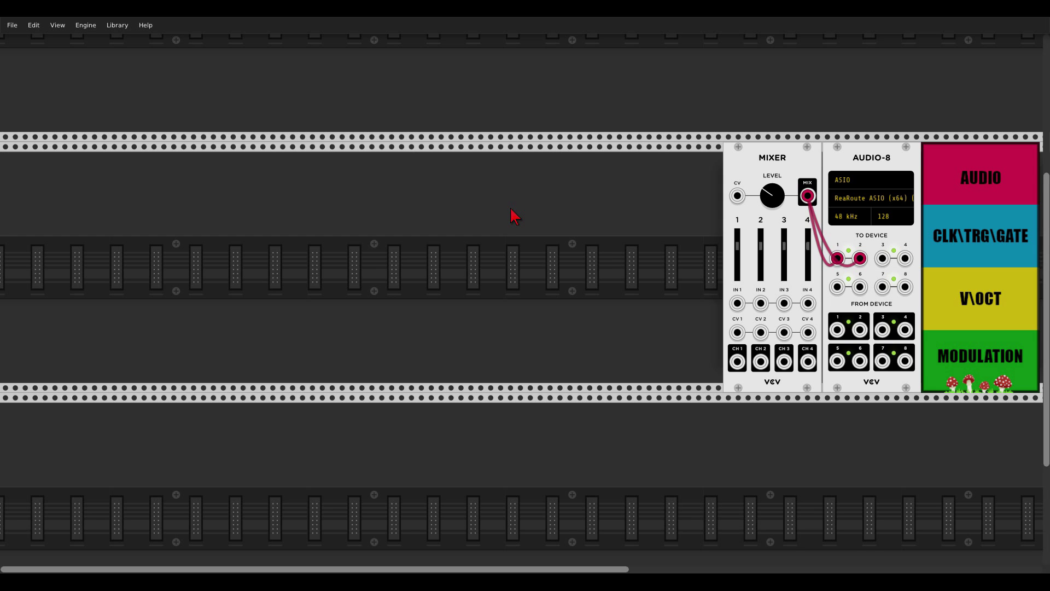
- Add a VCO-1, an ADSR and a Scope module to the rack before the mixer, with the Scope directly after the ADSR
{"action": "right_click", "coordinate": [469, 254]}
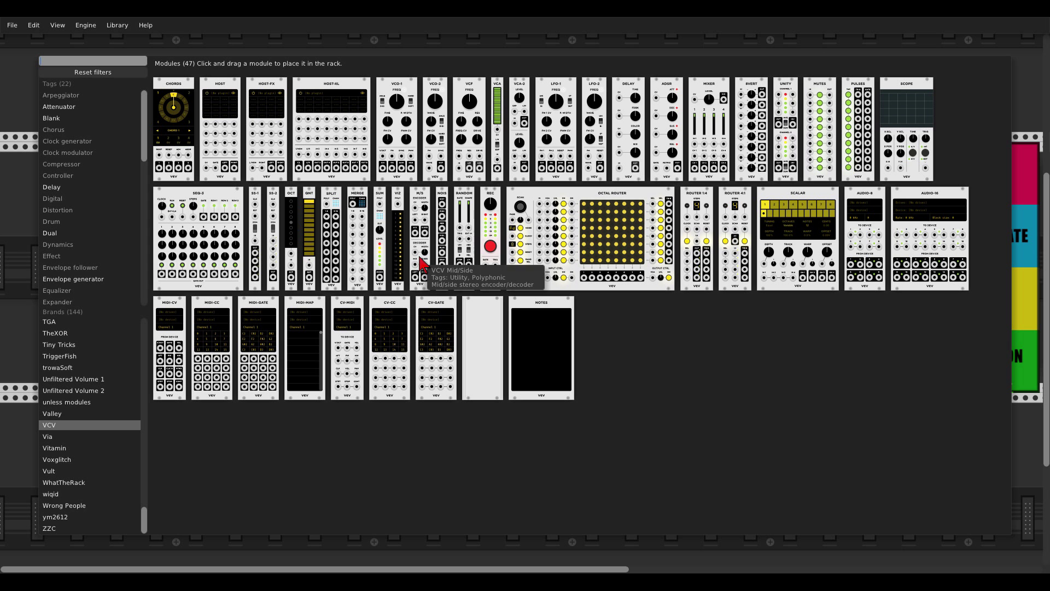
{"action": "left_click_drag", "start_coordinate": [389, 108], "coordinate": [332, 237]}
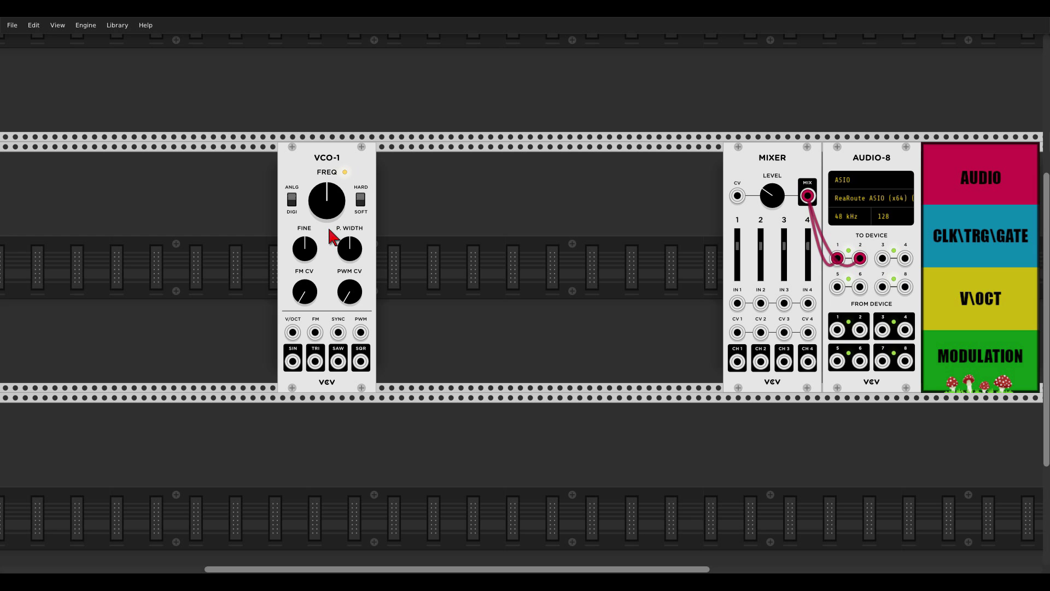
{"action": "right_click", "coordinate": [437, 234]}
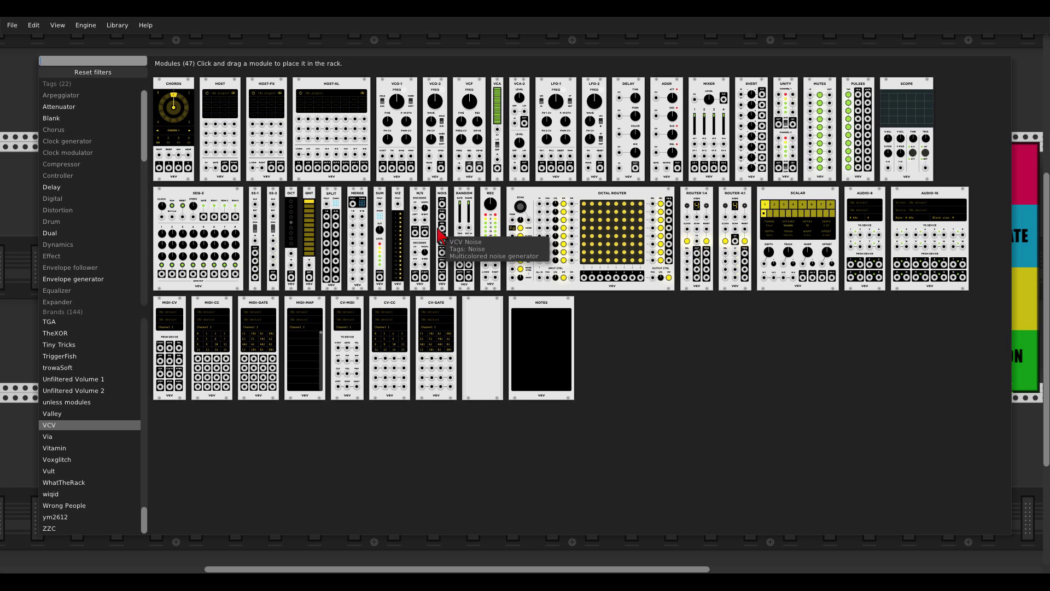
{"action": "left_click_drag", "start_coordinate": [668, 98], "coordinate": [522, 221]}
{"action": "right_click", "coordinate": [579, 227]}
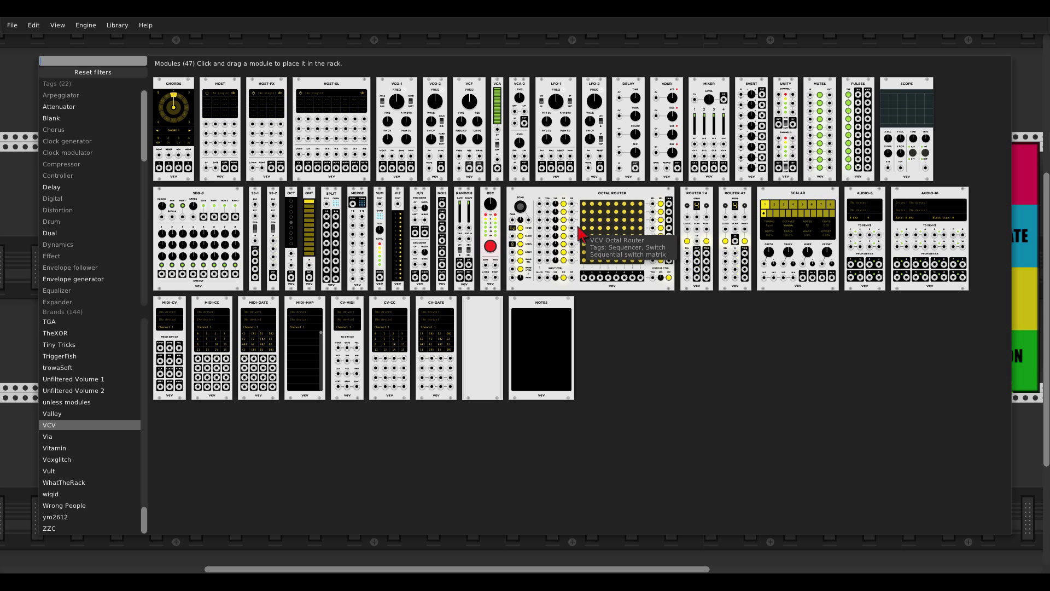
{"action": "left_click_drag", "start_coordinate": [889, 103], "coordinate": [577, 202]}
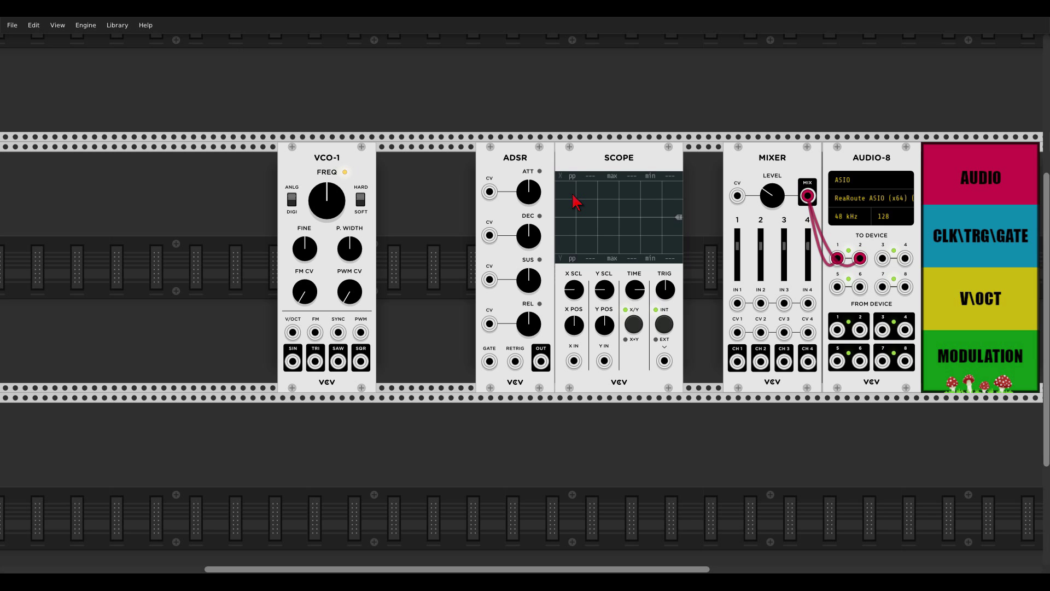
- Add a MIDI-CV module before the VCO-1 and set its driver to Computer keyboard with the QWERTY keyboard device
{"action": "right_click", "coordinate": [254, 242]}
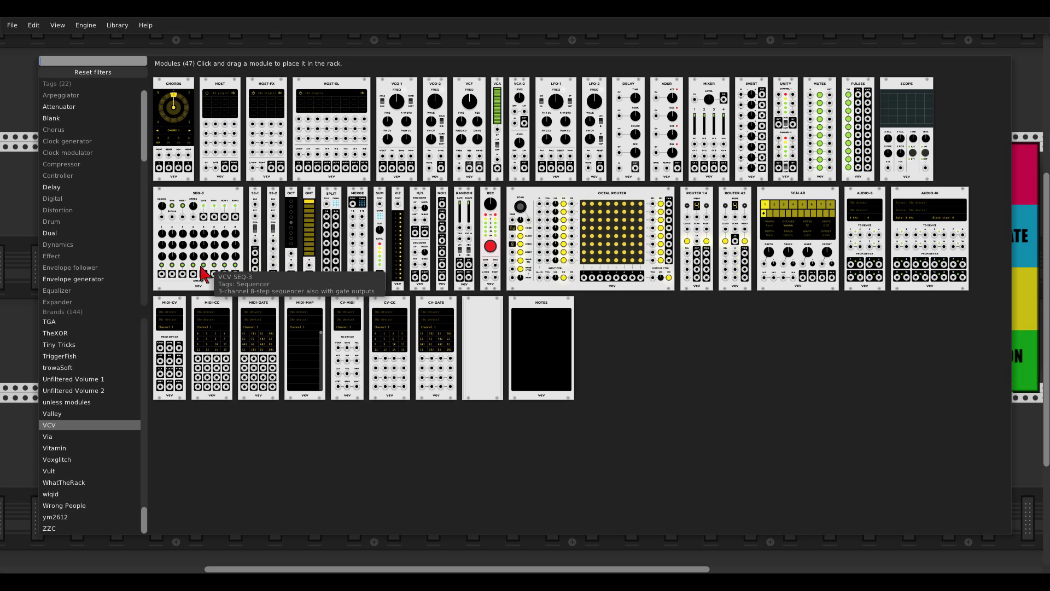
{"action": "left_click", "coordinate": [170, 301]}
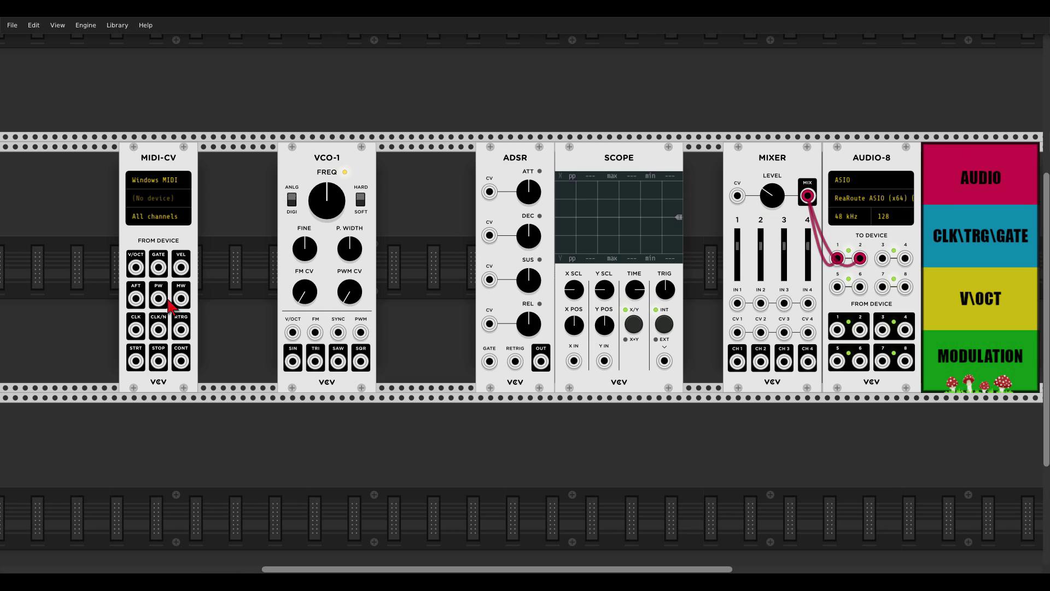
{"action": "left_click", "coordinate": [151, 189]}
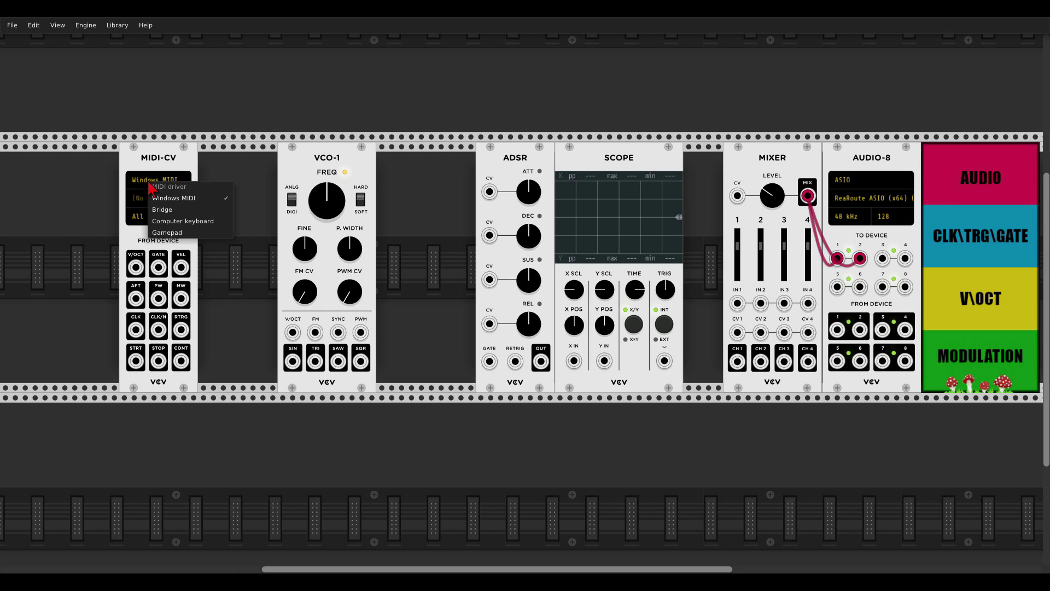
{"action": "left_click", "coordinate": [159, 216]}
{"action": "left_click", "coordinate": [156, 208]}
{"action": "left_click", "coordinate": [162, 228]}
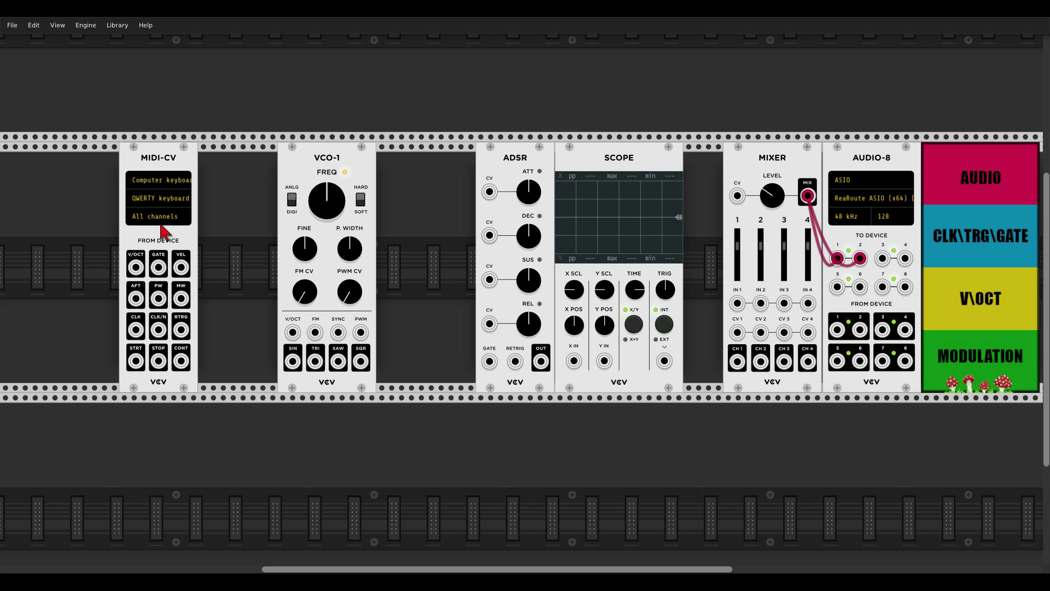
- Patch the MIDI-CV gate to the ADSR gate and the Scope's Y input, and the ADSR output to the Scope's X input
{"action": "mouse_move", "coordinate": [159, 267]}
{"action": "left_mouse_down"}
{"action": "mouse_move", "coordinate": [438, 297]}
{"action": "mouse_move", "coordinate": [490, 362]}
{"action": "mouse_move", "coordinate": [546, 350]}
{"action": "mouse_move", "coordinate": [574, 361]}
{"action": "left_mouse_up"}
{"action": "left_click", "coordinate": [158, 268]}
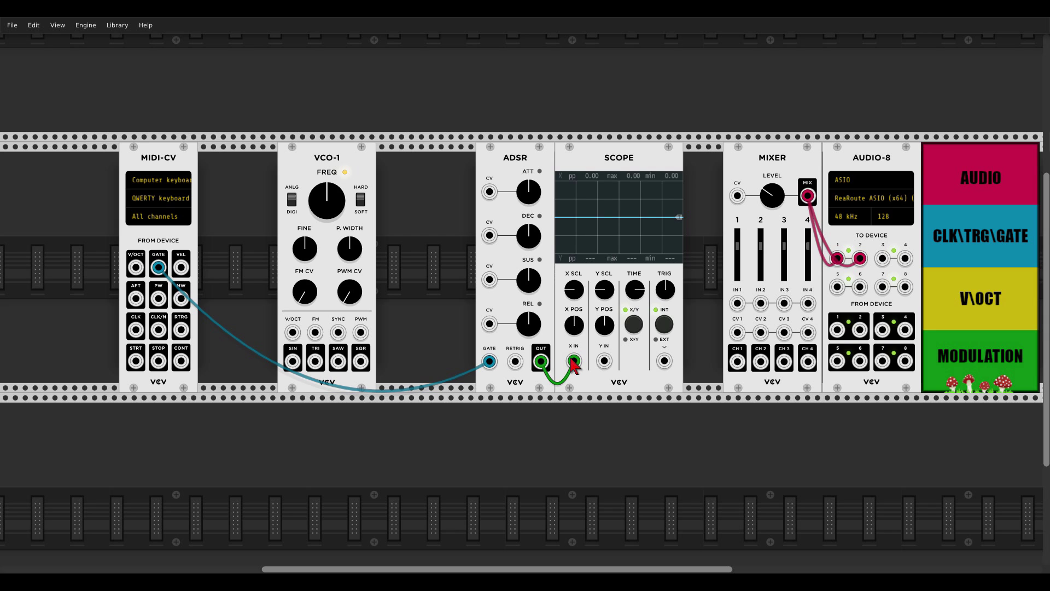
{"action": "left_click_drag", "start_coordinate": [604, 361], "coordinate": [293, 361]}
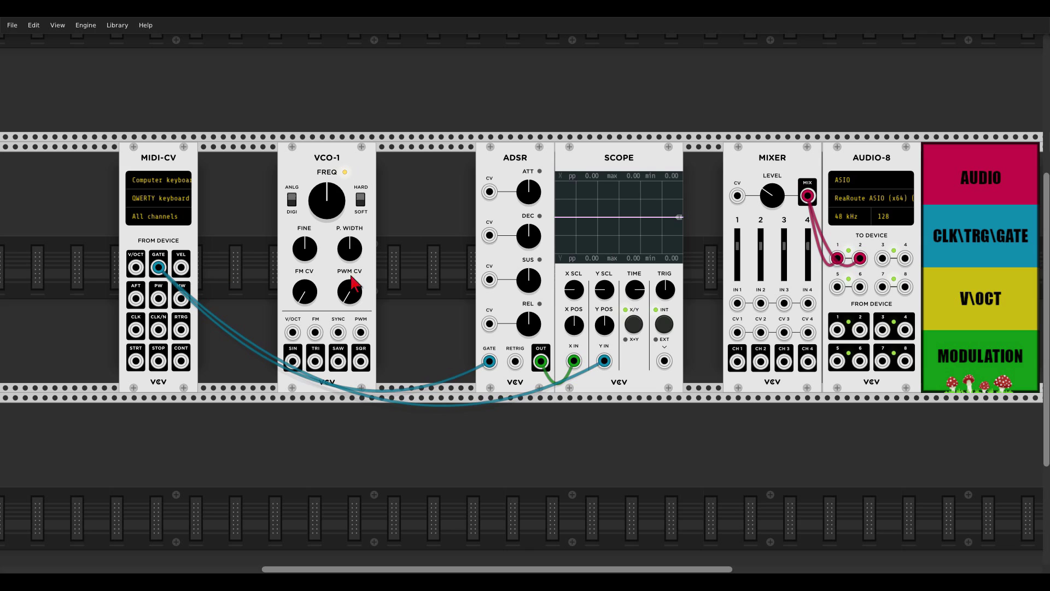
- Add a VCA module beside the VCO-1 and patch the ADSR output to its CV input
{"action": "right_click", "coordinate": [411, 283]}
{"action": "left_click_drag", "start_coordinate": [495, 99], "coordinate": [387, 211]}
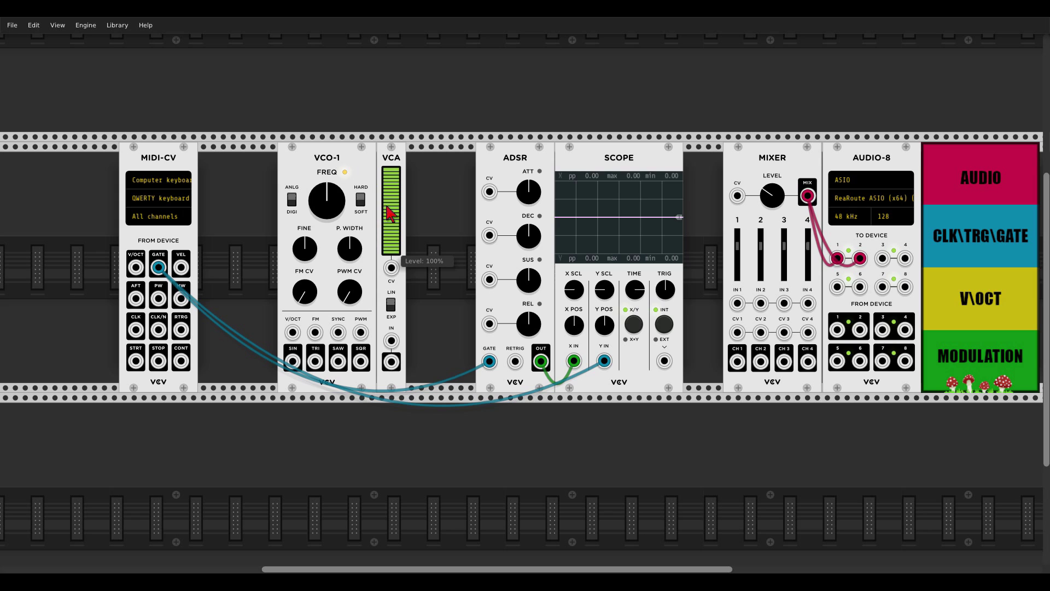
{"action": "left_click_drag", "start_coordinate": [391, 267], "coordinate": [541, 361]}
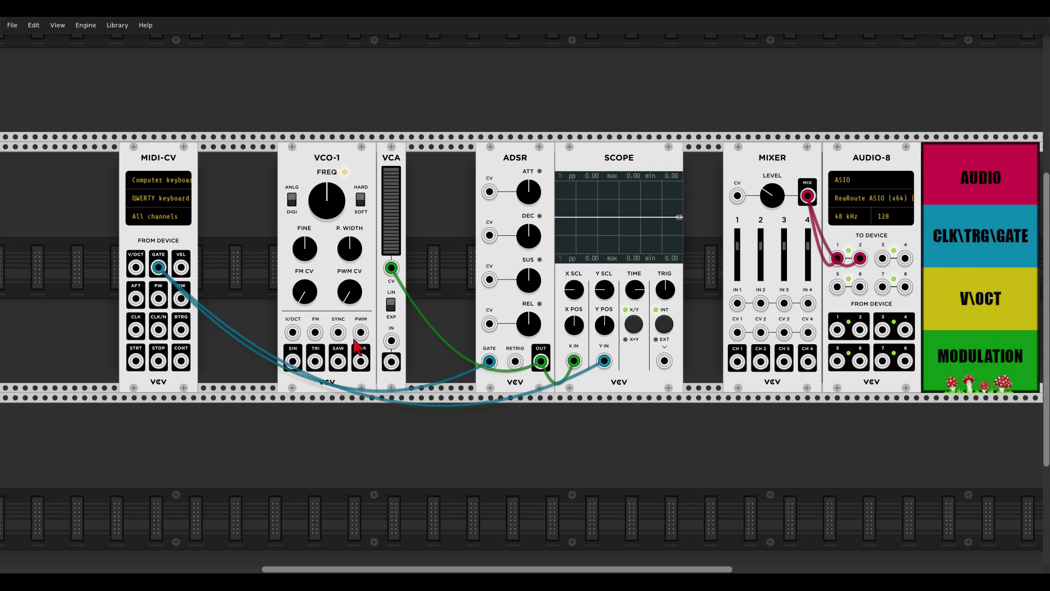
- Route the VCO-1 sine output through the VCA into mixer input 1 and play test notes
{"action": "left_click_drag", "start_coordinate": [292, 361], "coordinate": [737, 303]}
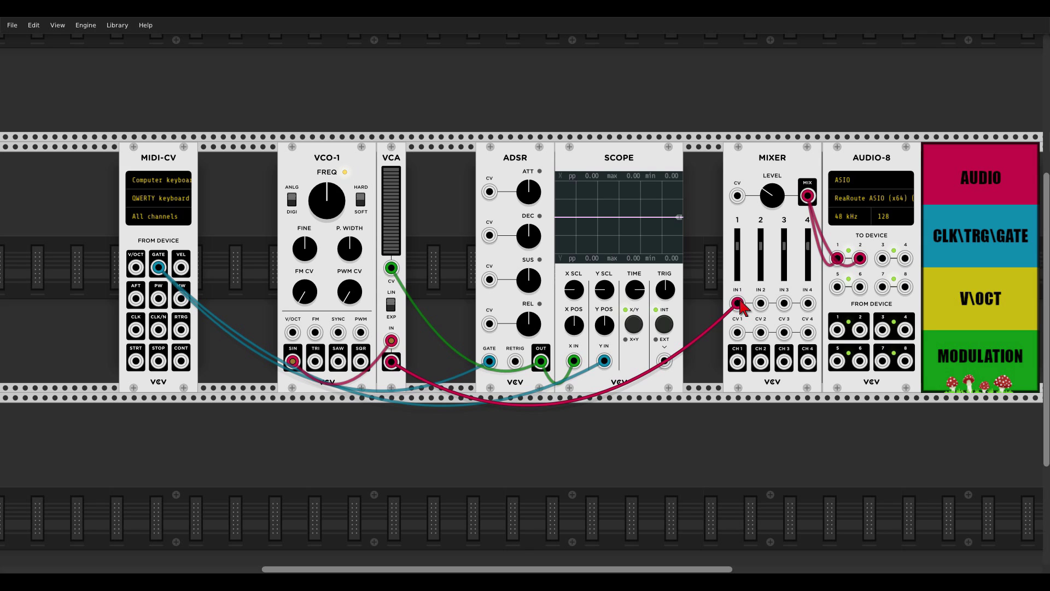
{"action": "key", "text": "q"}
{"action": "key", "text": "q"}
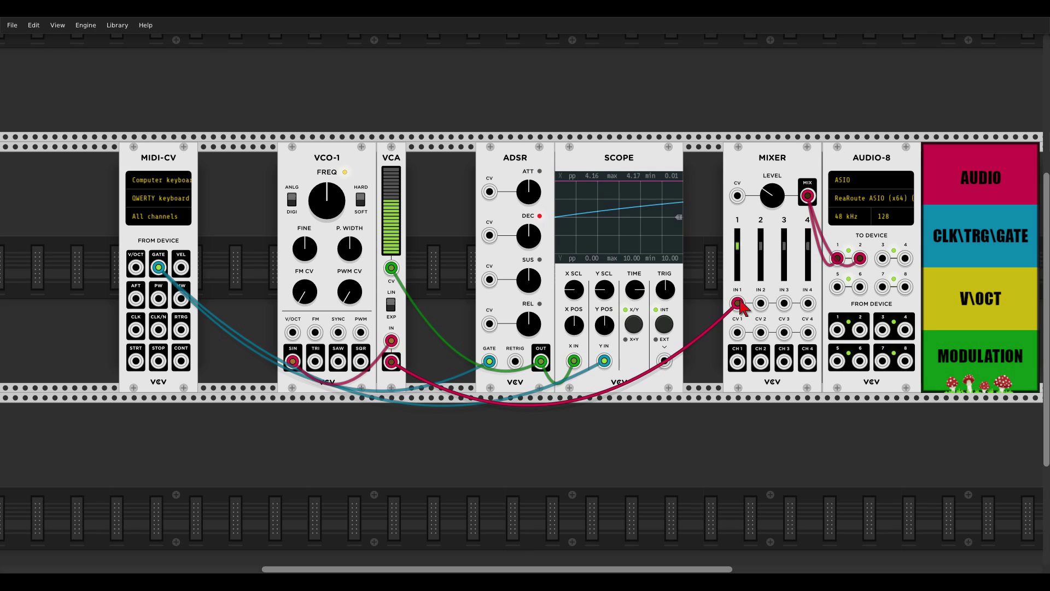
- Slow the Scope's time base to its minimum setting and play notes to display the gate and envelope shapes
{"action": "left_click_drag", "start_coordinate": [635, 289], "coordinate": [635, 547]}
{"action": "key", "text": "q"}
{"action": "key", "text": "q"}
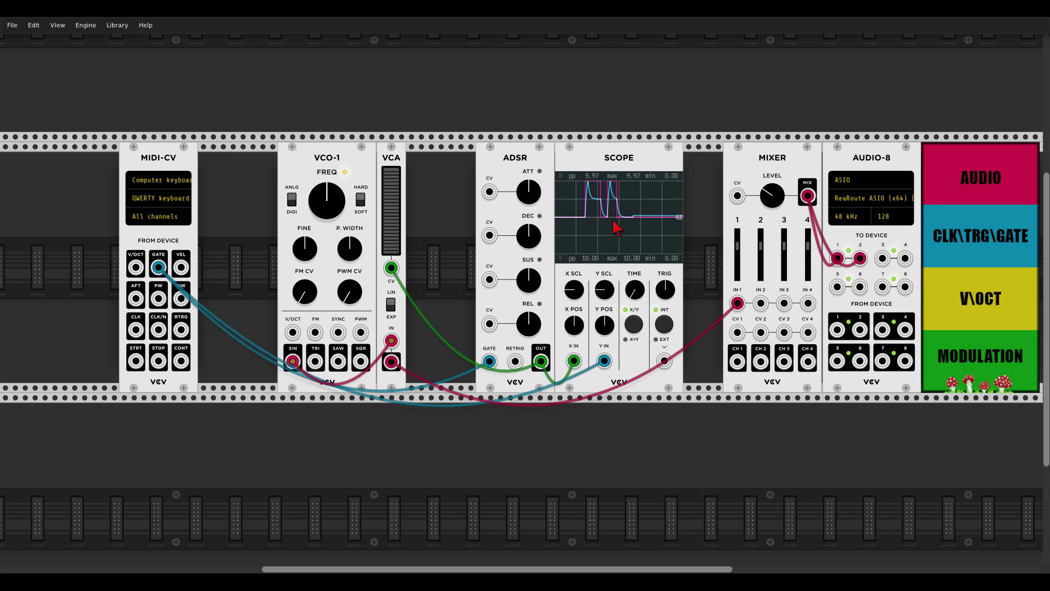
{"action": "key", "text": "q"}
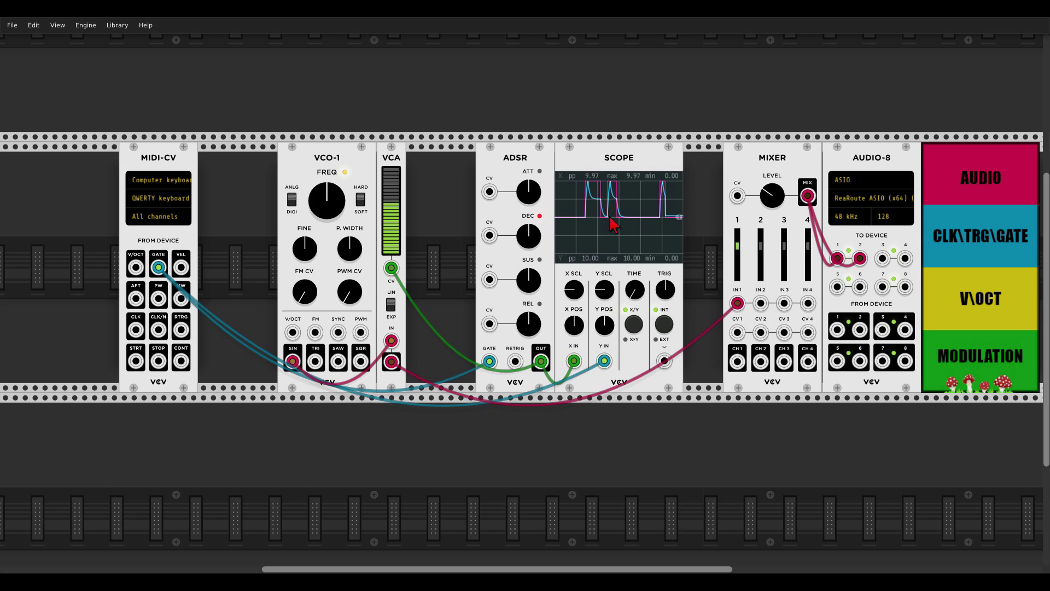
{"action": "key", "text": "q"}
{"action": "key", "text": "q"}
{"action": "key", "text": "q"}
{"action": "key", "text": "q"}
{"action": "key", "text": "q"}
{"action": "key", "text": "q"}
{"action": "key", "text": "q"}
{"action": "key", "text": "q"}
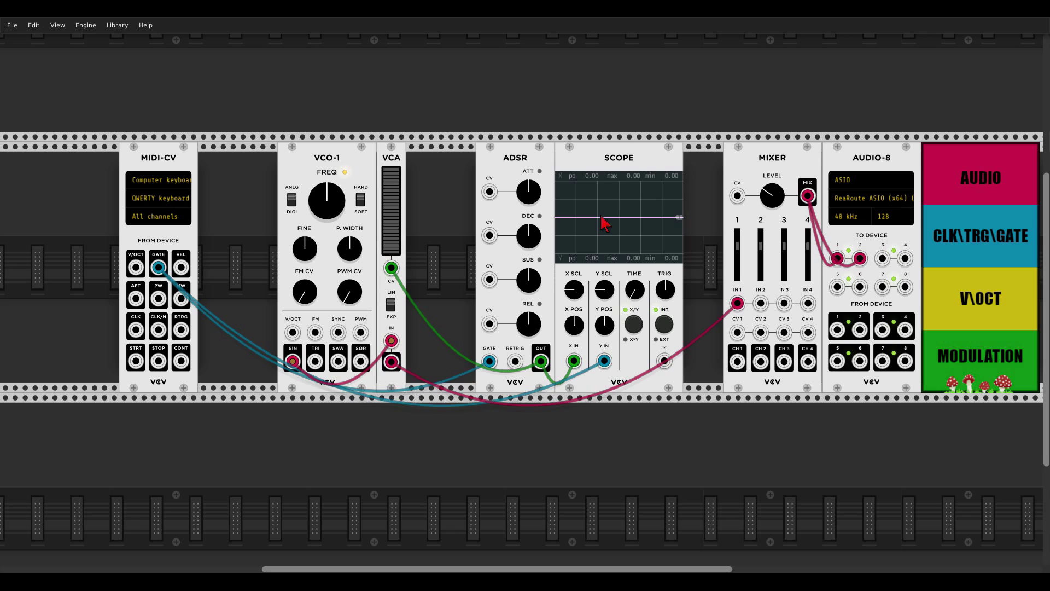
- Set the ADSR's attack to 1 ms and play several short test notes
{"action": "left_click_drag", "start_coordinate": [529, 191], "coordinate": [529, 193]}
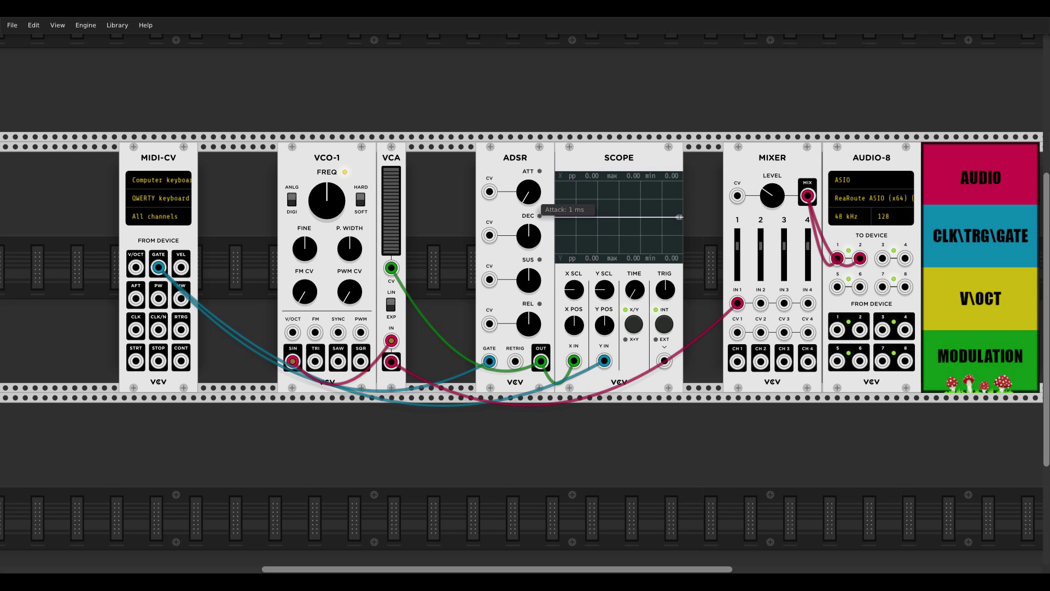
{"action": "key", "text": "z"}
{"action": "key", "text": "z"}
{"action": "key", "text": "z"}
{"action": "key", "text": "z"}
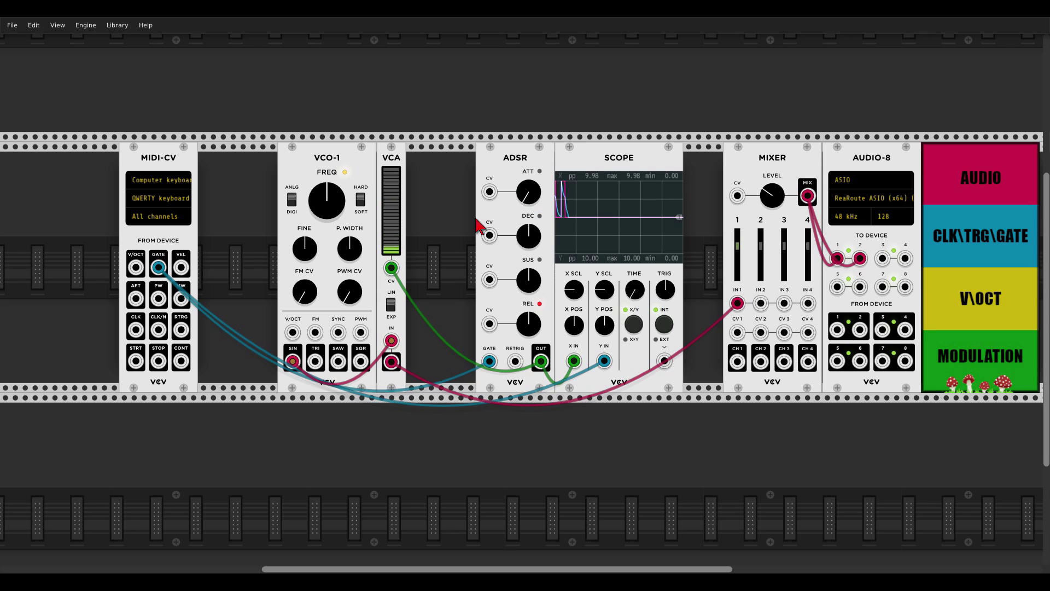
{"action": "key", "text": "z"}
{"action": "key", "text": "z"}
{"action": "key", "text": "z"}
{"action": "key", "text": "z"}
{"action": "key", "text": "z"}
{"action": "key", "text": "z"}
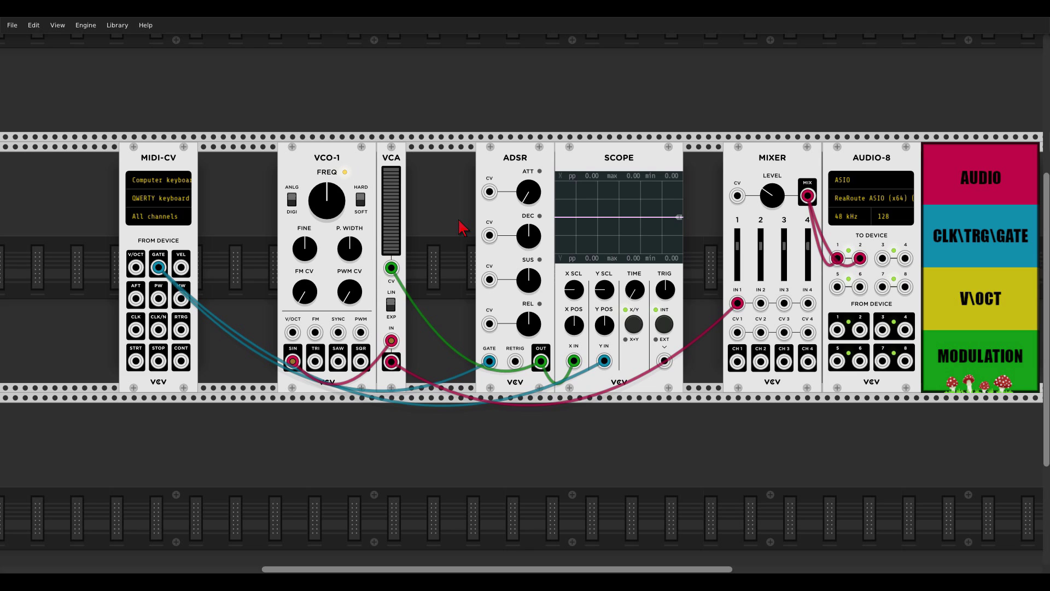
- Turn the ADSR's sustain down to its minimum and play several short notes
{"action": "left_click_drag", "start_coordinate": [528, 280], "coordinate": [528, 341]}
{"action": "key", "text": "z"}
{"action": "key", "text": "z"}
{"action": "key", "text": "z"}
{"action": "key", "text": "z"}
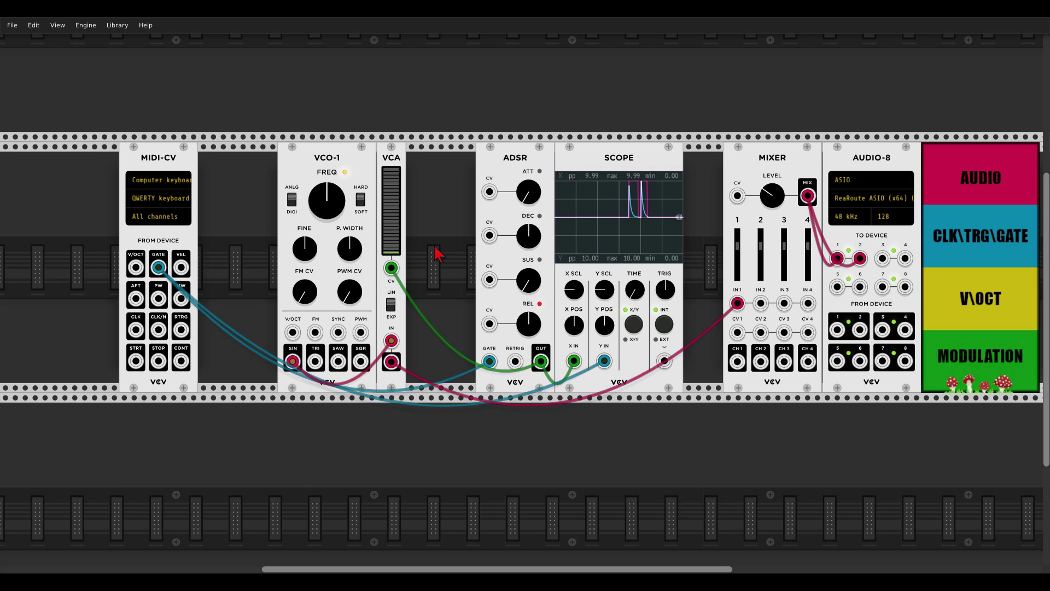
{"action": "key", "text": "z"}
{"action": "key", "text": "z"}
{"action": "key", "text": "z"}
{"action": "key", "text": "z"}
{"action": "key", "text": "z"}
{"action": "key", "text": "z"}
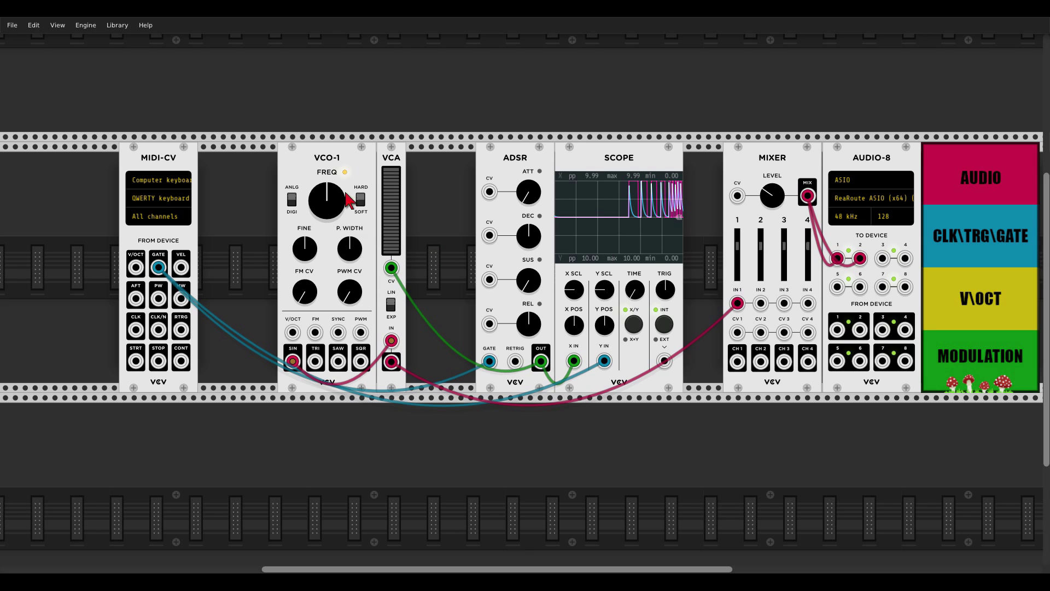
- Lower the VCO-1 frequency for a deeper tone and play a series of short notes
{"action": "mouse_move", "coordinate": [322, 202]}
{"action": "mouse_move", "coordinate": [323, 200]}
{"action": "left_mouse_down"}
{"action": "mouse_move", "coordinate": [323, 259]}
{"action": "mouse_move", "coordinate": [324, 210]}
{"action": "left_mouse_up"}
{"action": "key", "text": "z"}
{"action": "key", "text": "z"}
{"action": "key", "text": "z"}
{"action": "key", "text": "z"}
{"action": "key", "text": "z"}
{"action": "key", "text": "z"}
{"action": "key", "text": "z"}
{"action": "key", "text": "z"}
{"action": "key", "text": "z"}
{"action": "key", "text": "z"}
{"action": "key", "text": "z"}
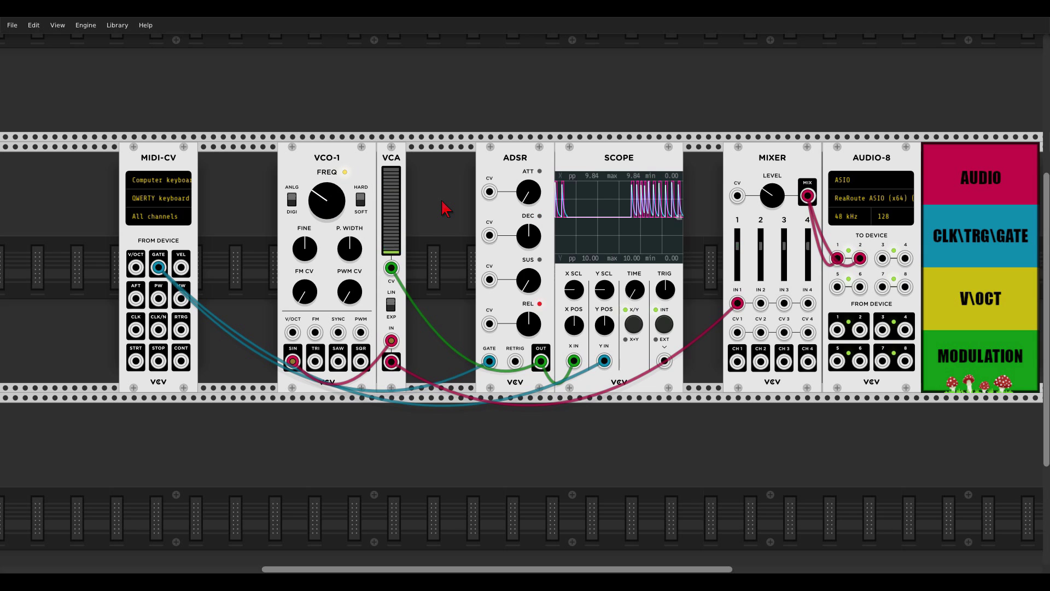
{"action": "key", "text": "z"}
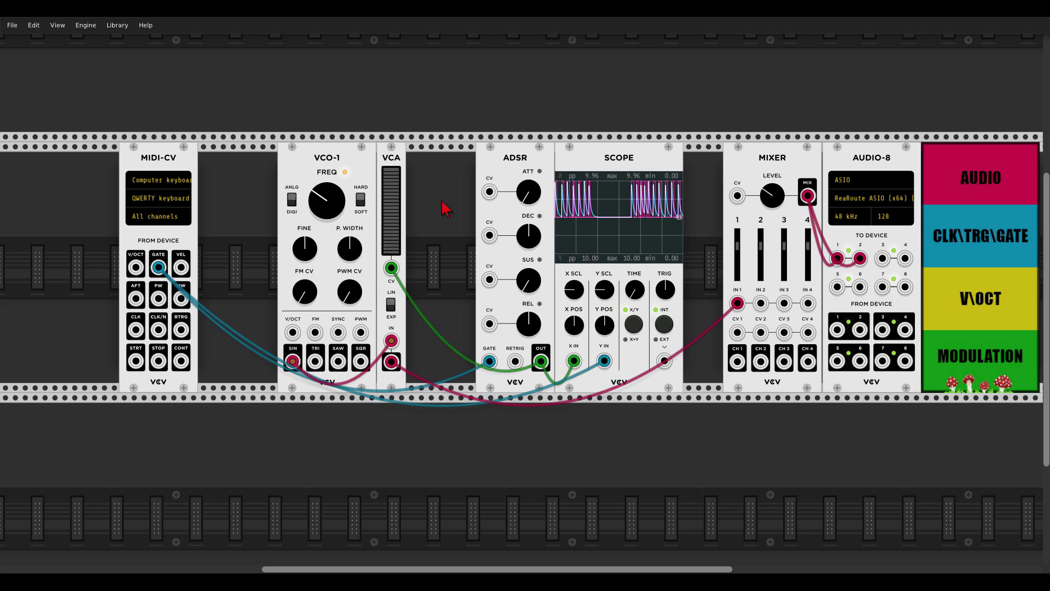
- Raise the ADSR's decay to its maximum and play held and short notes to view the long decay
{"action": "mouse_move", "coordinate": [523, 232]}
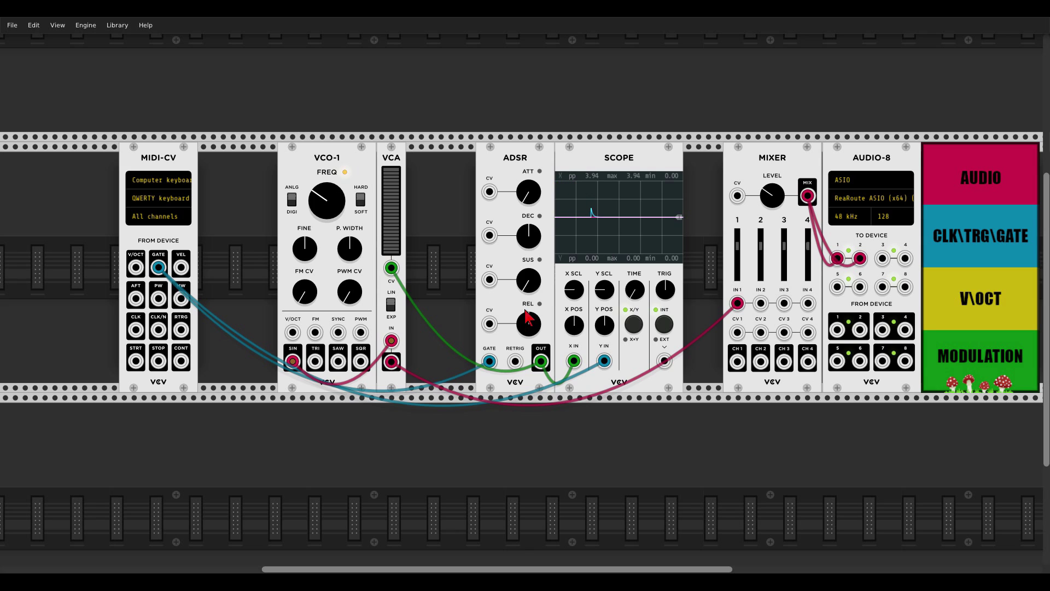
{"action": "left_click_drag", "start_coordinate": [533, 243], "coordinate": [560, 239]}
{"action": "key", "text": "q"}
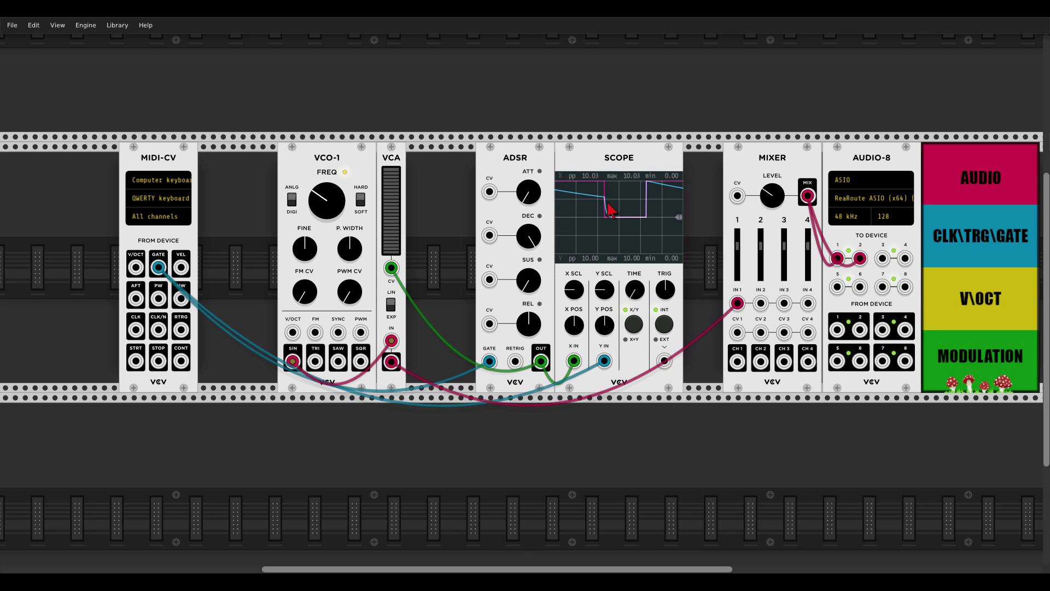
{"action": "key", "text": "q"}
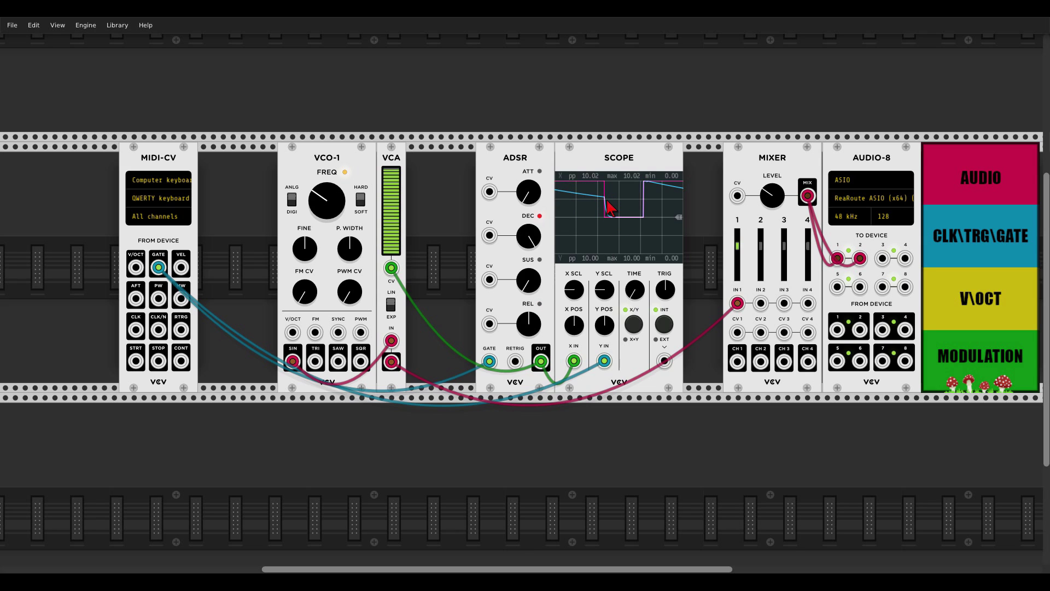
{"action": "key", "text": "z"}
{"action": "mouse_move", "coordinate": [533, 236]}
{"action": "key", "text": "z"}
{"action": "key", "text": "z"}
- Compare notes played with the ADSR's decay reset to 100 ms and with it raised to 10000 ms
{"action": "double_click", "coordinate": [533, 237]}
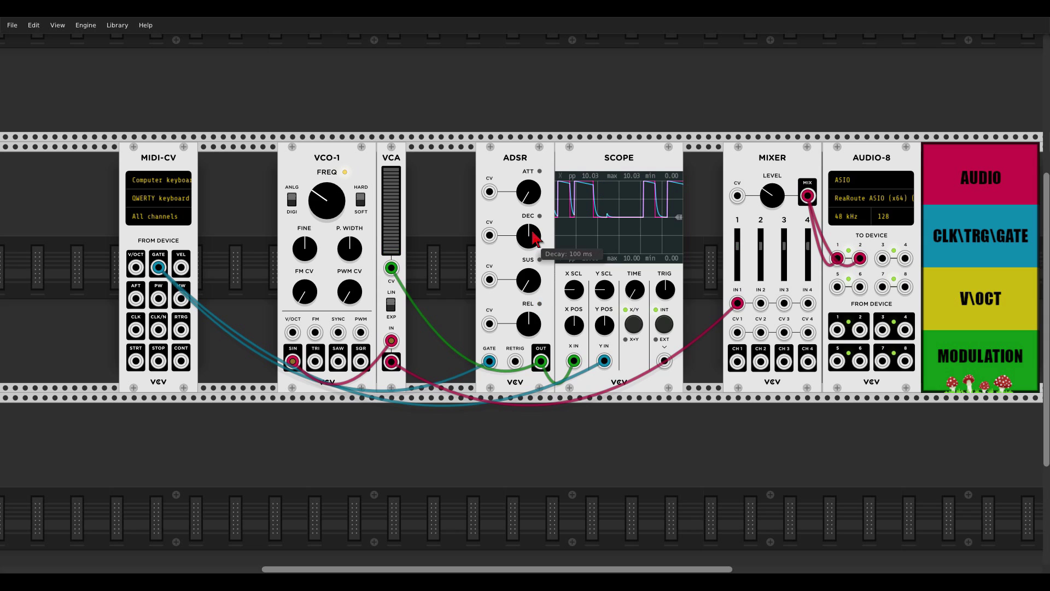
{"action": "key", "text": "z"}
{"action": "key", "text": "z"}
{"action": "key", "text": "z"}
{"action": "key", "text": "z"}
{"action": "left_click_drag", "start_coordinate": [534, 236], "coordinate": [534, 164]}
{"action": "key", "text": "z"}
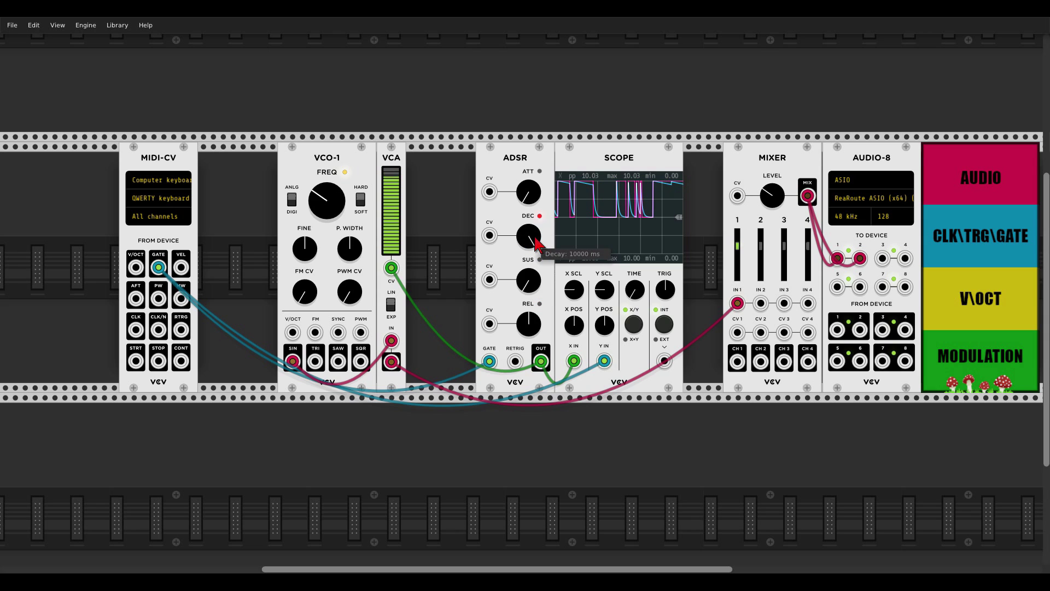
- Compare notes played with the ADSR's release at its minimum and with a long release
{"action": "left_click_drag", "start_coordinate": [535, 321], "coordinate": [535, 437]}
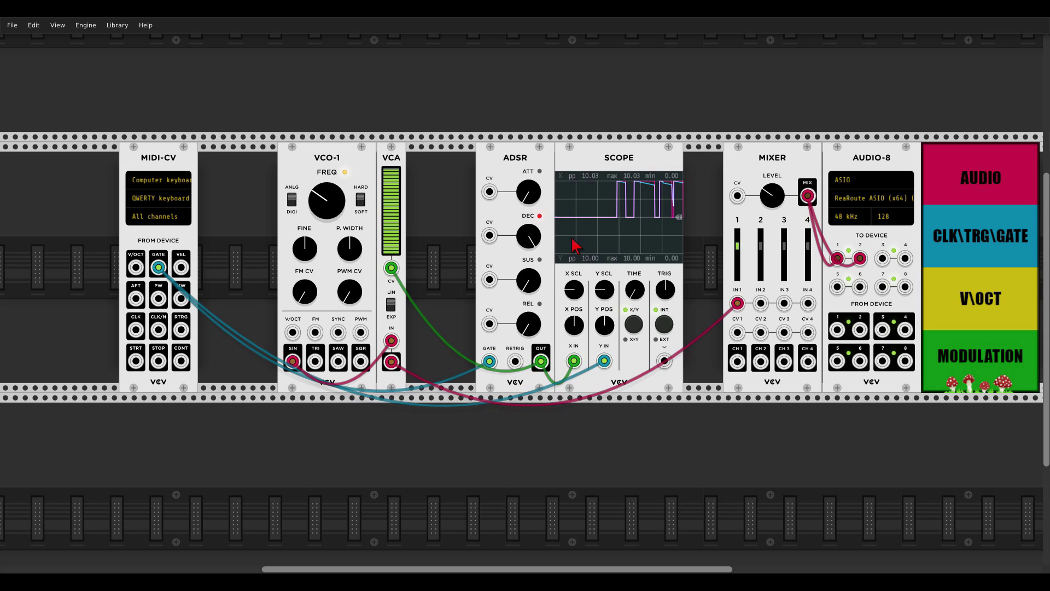
{"action": "left_click_drag", "start_coordinate": [528, 325], "coordinate": [528, 320]}
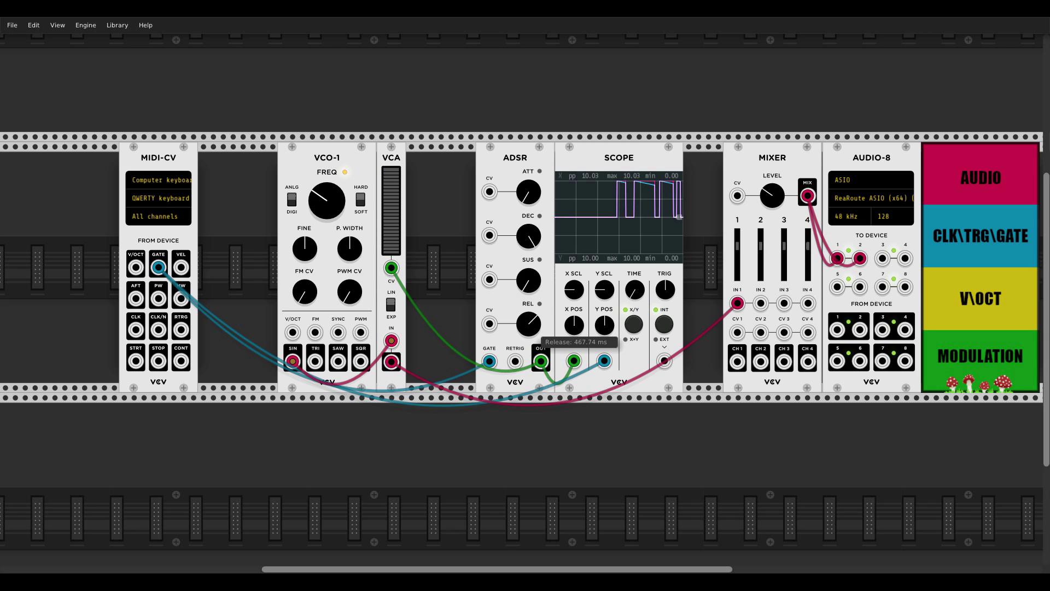
{"action": "key", "text": "z"}
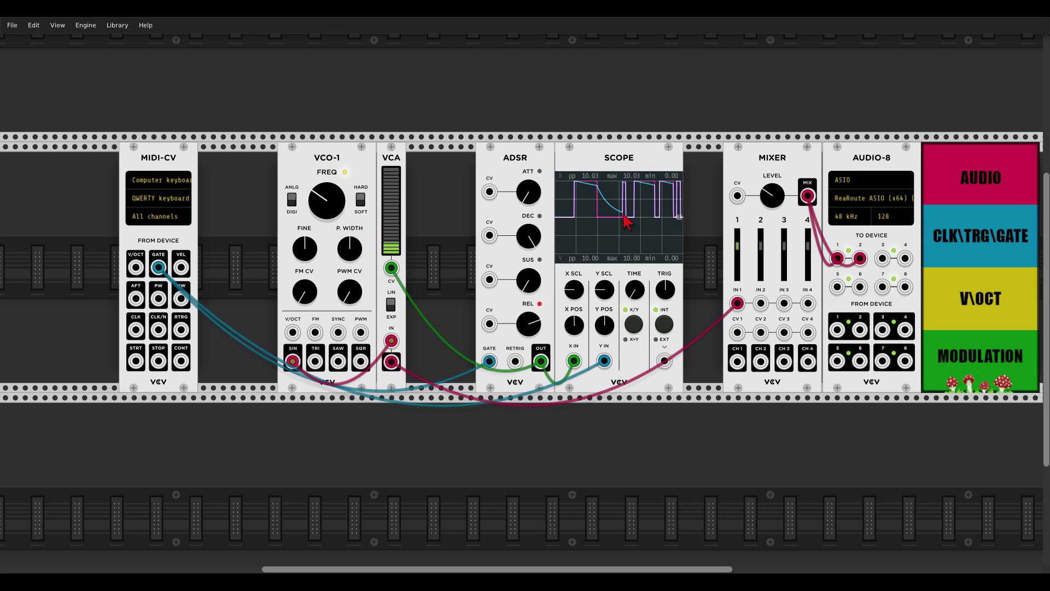
- Reset the ADSR's release to its default and its decay to 100 ms, and play short notes
{"action": "double_click", "coordinate": [528, 331]}
{"action": "double_click", "coordinate": [530, 247]}
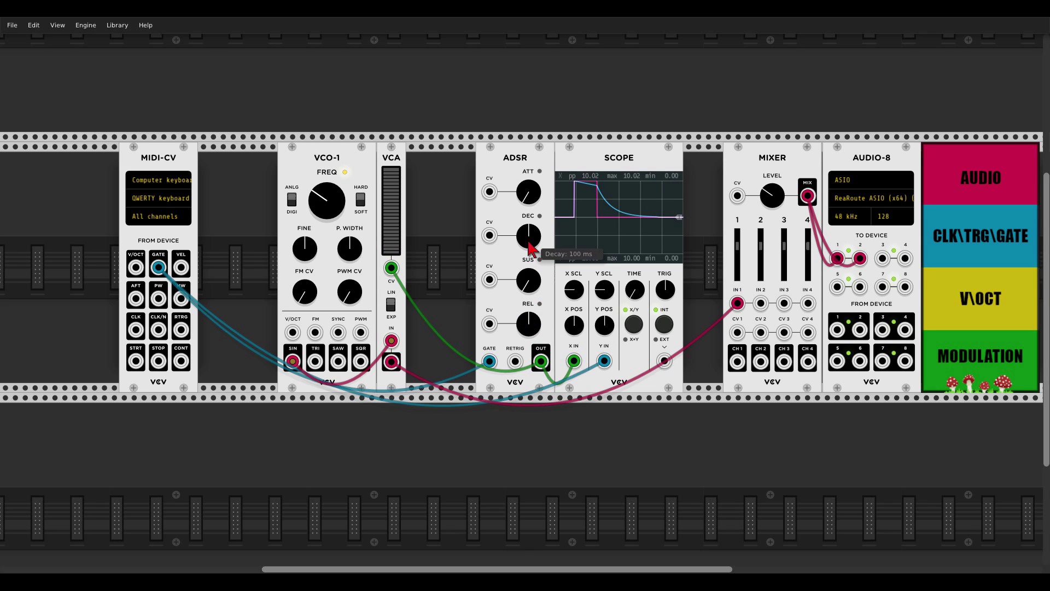
{"action": "key", "text": "q"}
{"action": "key", "text": "q"}
{"action": "key", "text": "q"}
{"action": "key", "text": "q"}
{"action": "key", "text": "q"}
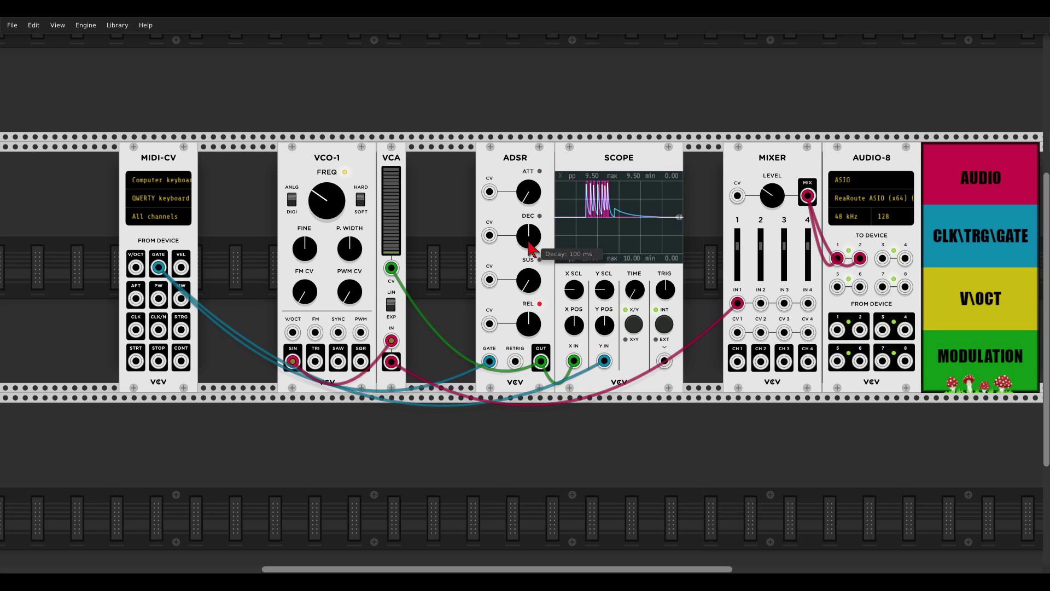
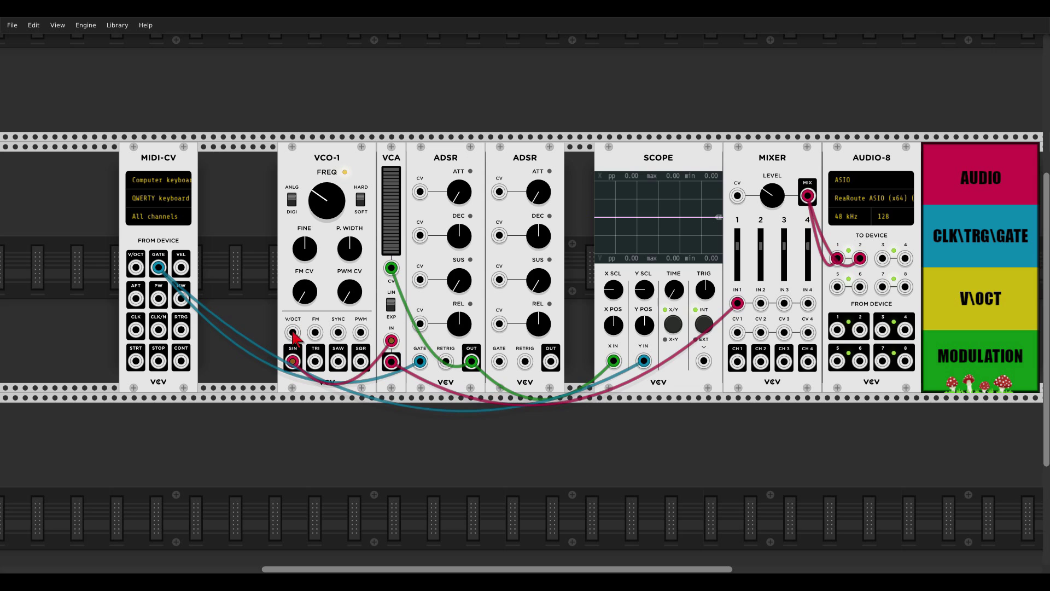
- Patch the second ADSR's output to the VCO's V/OCT input and the MIDI-CV gate to its gate input, and play short notes
{"action": "left_click_drag", "start_coordinate": [550, 360], "coordinate": [292, 334]}
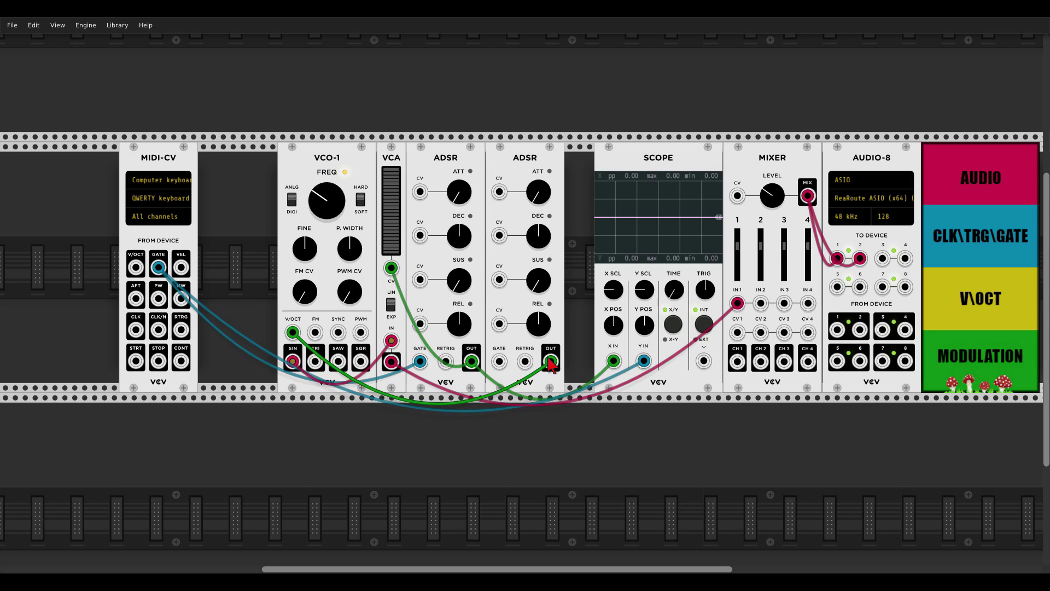
{"action": "left_click_drag", "start_coordinate": [498, 361], "coordinate": [159, 267]}
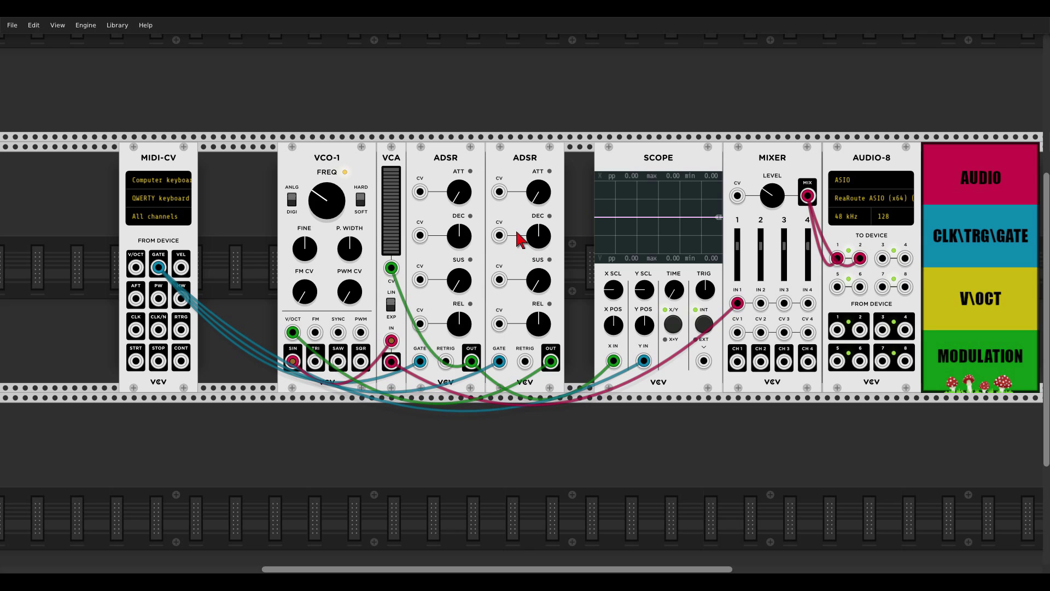
{"action": "key", "text": "q"}
{"action": "key", "text": "q"}
{"action": "key", "text": "q"}
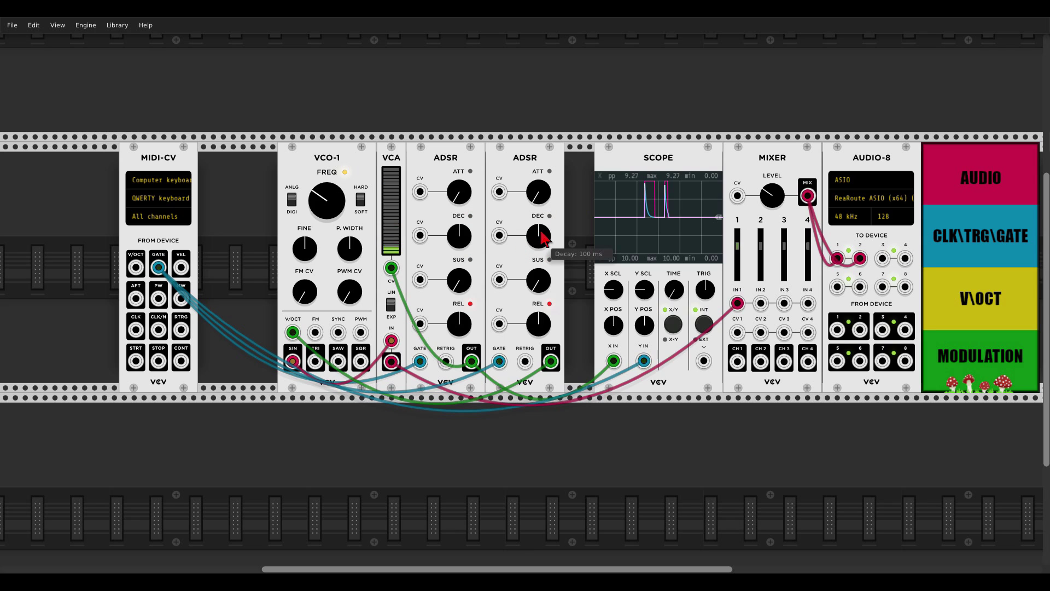
- Compare short notes with the second ADSR's decay raised and with it brought back to about 120 ms
{"action": "key", "text": "q"}
{"action": "key", "text": "q"}
{"action": "key", "text": "q"}
{"action": "key", "text": "q"}
{"action": "key", "text": "q"}
{"action": "left_click_drag", "start_coordinate": [540, 231], "coordinate": [540, 156]}
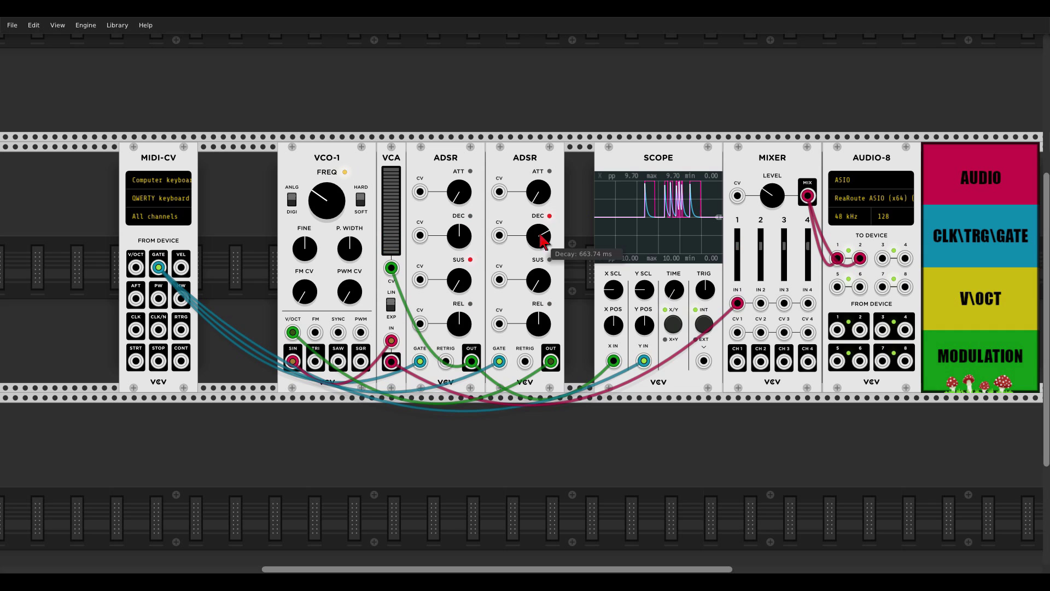
{"action": "double_click", "coordinate": [543, 241]}
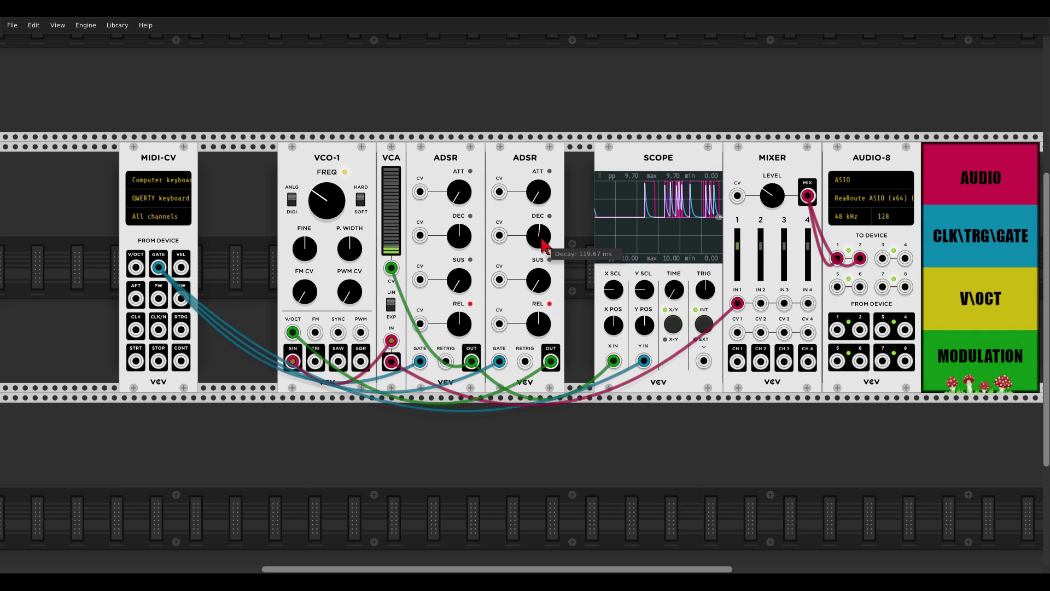
{"action": "key", "text": "q"}
{"action": "key", "text": "q"}
{"action": "key", "text": "q"}
{"action": "key", "text": "q"}
{"action": "key", "text": "q"}
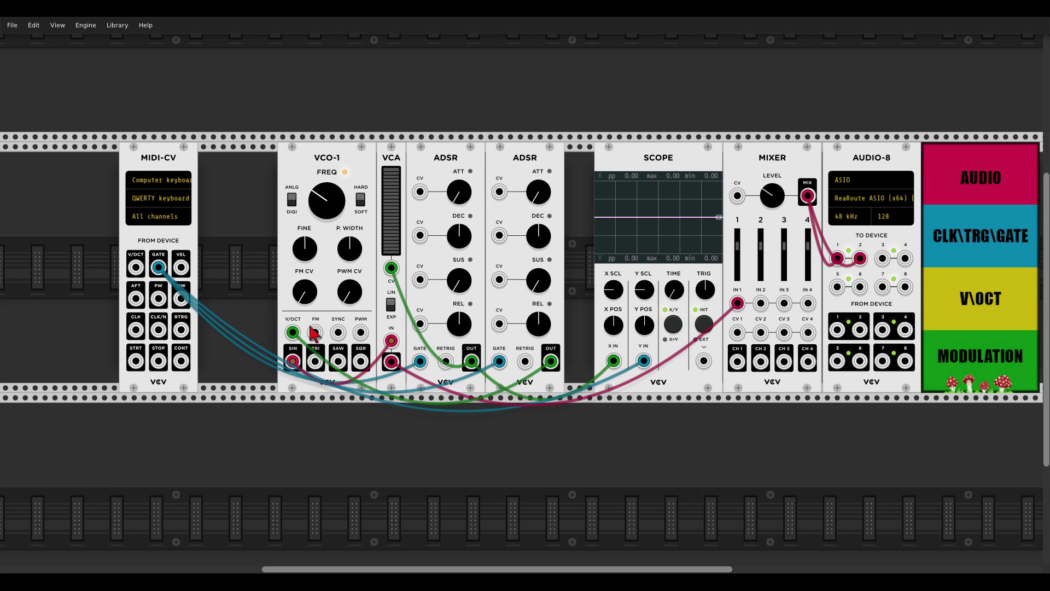
- Move the pitch envelope cable to the VCO's FM input, set frequency modulation to 47.55%, and lower the VCO frequency
{"action": "left_click_drag", "start_coordinate": [292, 332], "coordinate": [315, 334]}
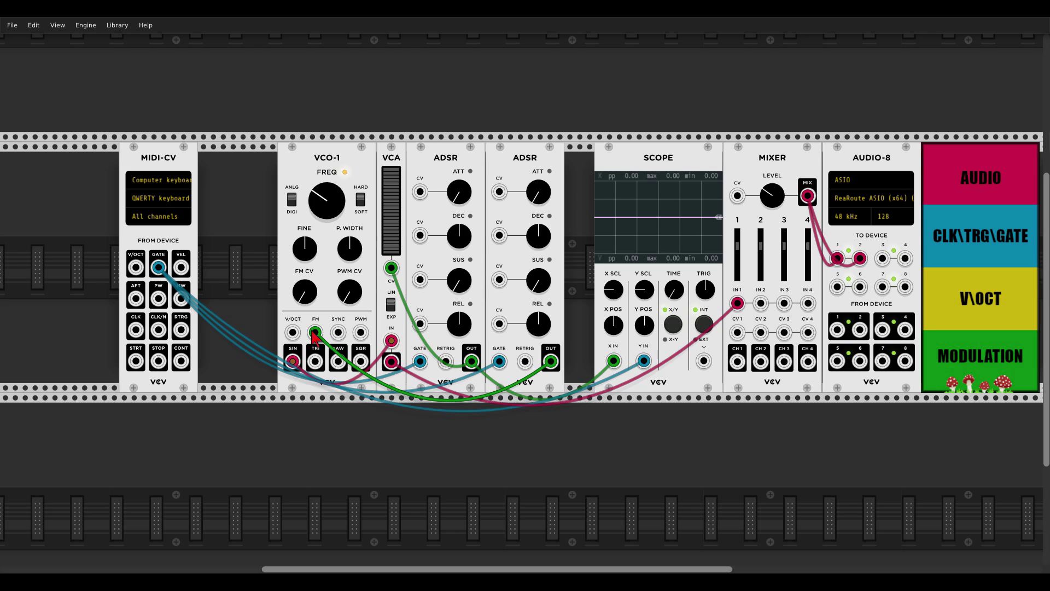
{"action": "mouse_move", "coordinate": [302, 290]}
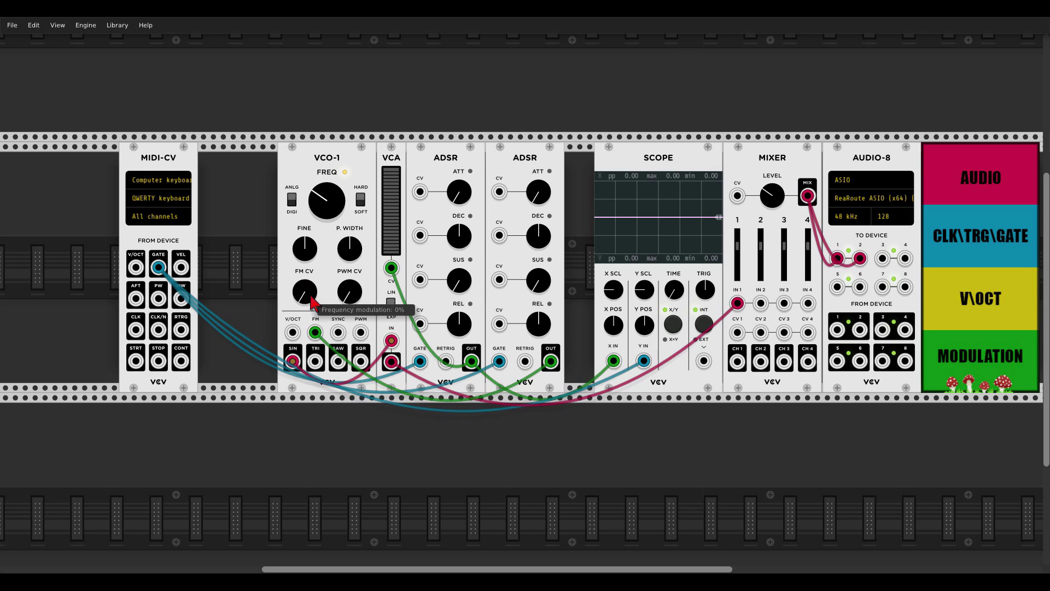
{"action": "left_click_drag", "start_coordinate": [308, 298], "coordinate": [307, 272]}
{"action": "left_click_drag", "start_coordinate": [326, 200], "coordinate": [326, 213]}
{"action": "left_click_drag", "start_coordinate": [304, 291], "coordinate": [304, 278]}
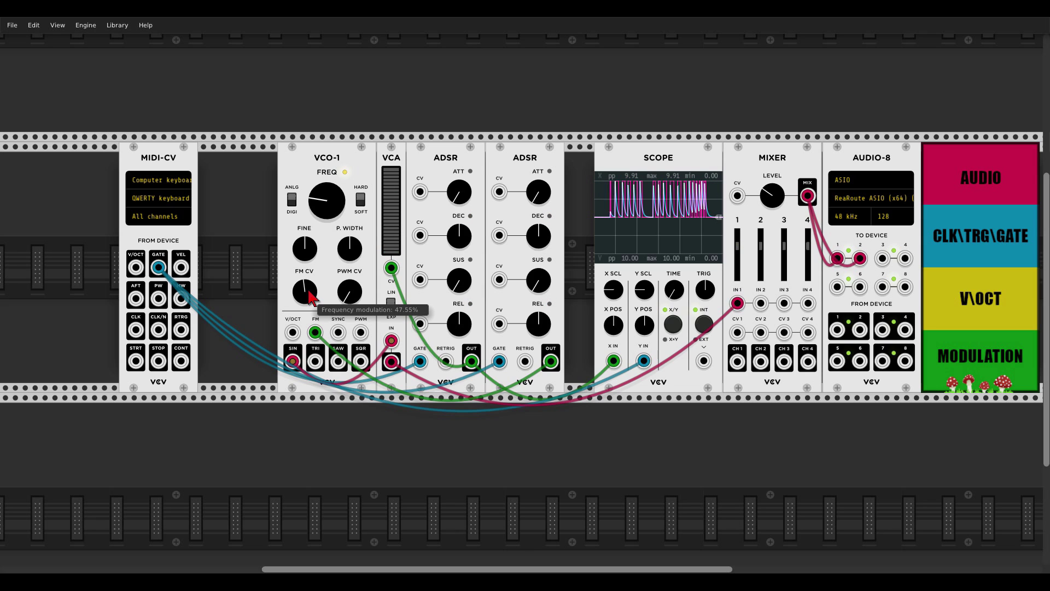
- Play short notes, shorten the second ADSR's decay, and set the VCO's frequency modulation to 55.05%
{"action": "mouse_move", "coordinate": [454, 250]}
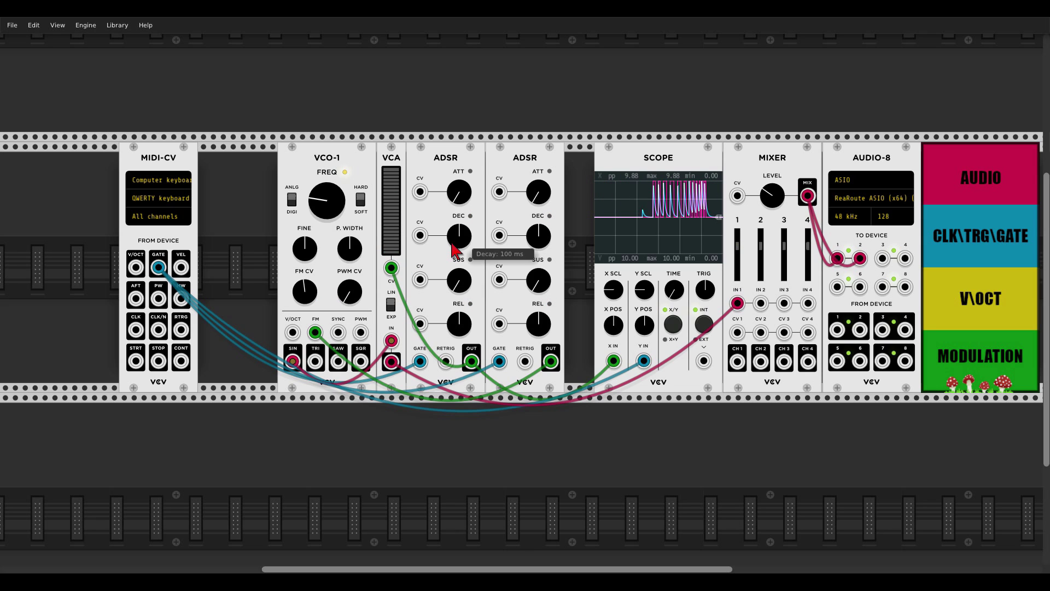
{"action": "mouse_move", "coordinate": [309, 296]}
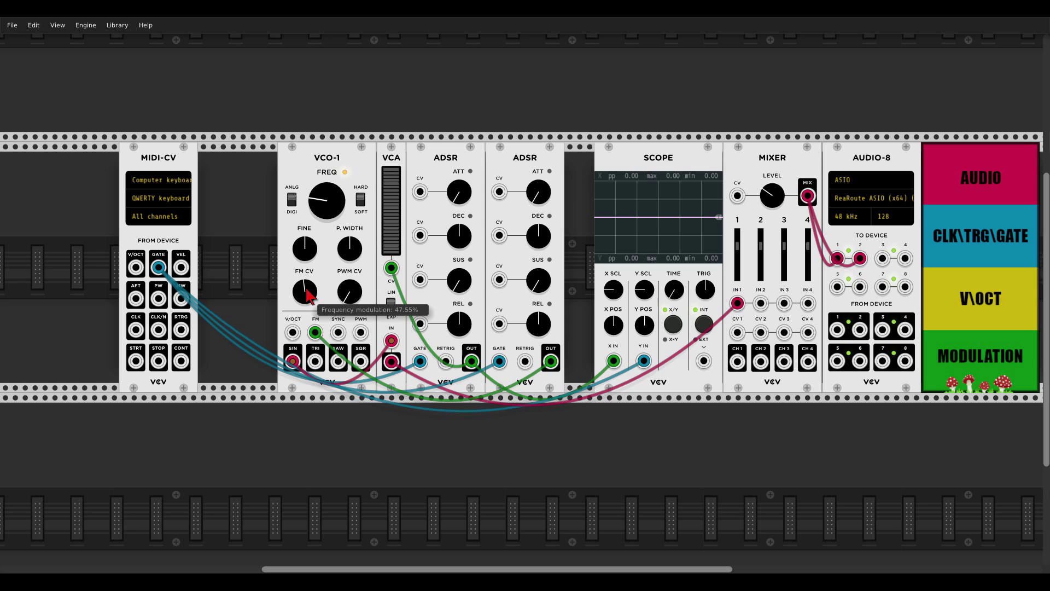
{"action": "key", "text": "q"}
{"action": "key", "text": "q"}
{"action": "key", "text": "q"}
{"action": "key", "text": "q"}
{"action": "key", "text": "q"}
{"action": "key", "text": "q"}
{"action": "key", "text": "q"}
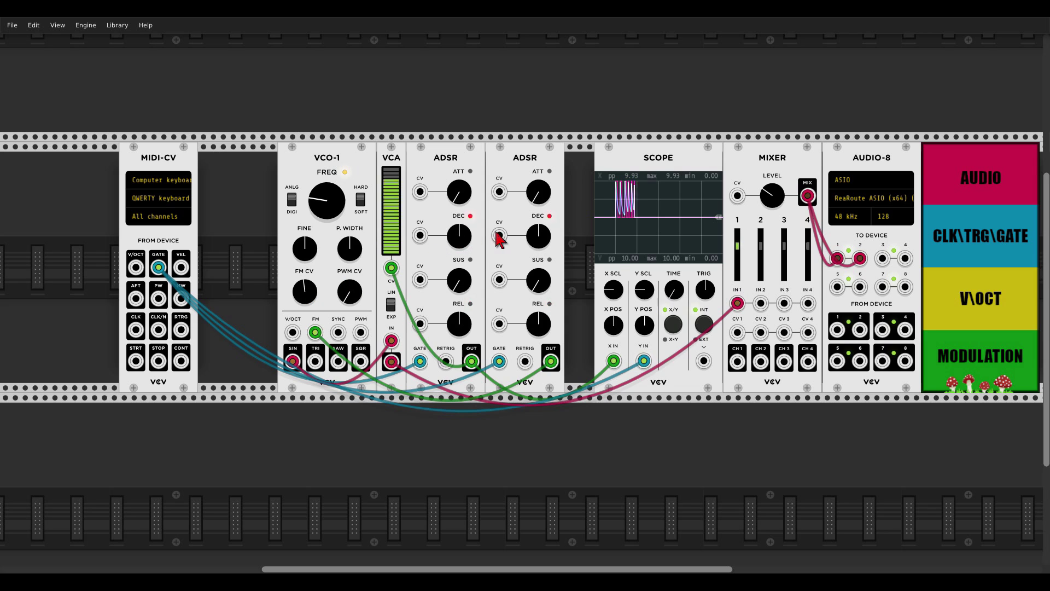
{"action": "left_click_drag", "start_coordinate": [540, 240], "coordinate": [540, 252]}
{"action": "left_click_drag", "start_coordinate": [305, 291], "coordinate": [305, 288]}
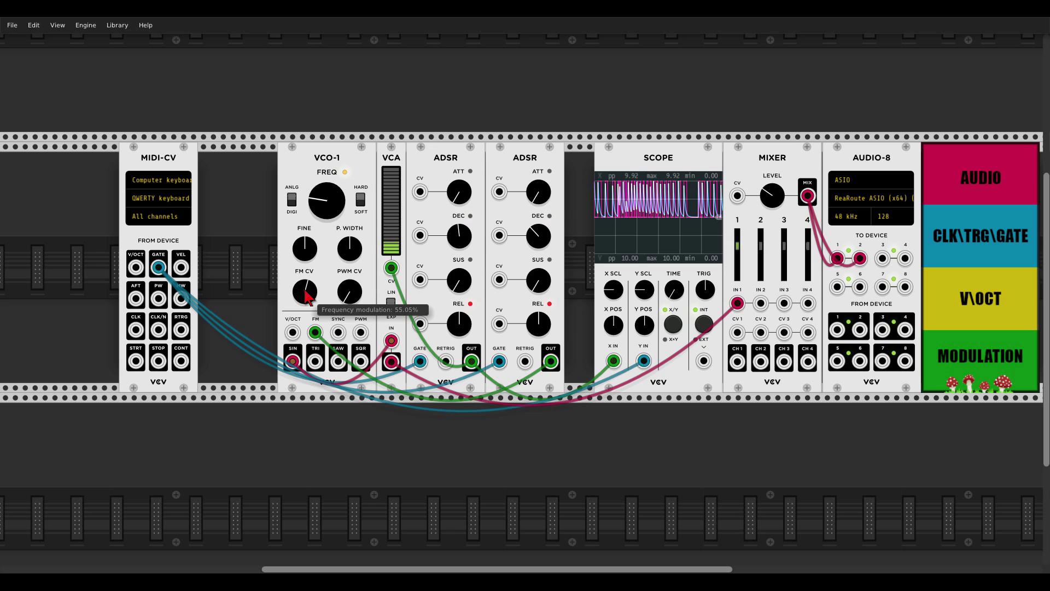
- Retune the drum sound by lowering the VCO frequency to about 38 Hz and lengthening the second ADSR's decay
{"action": "mouse_move", "coordinate": [330, 218]}
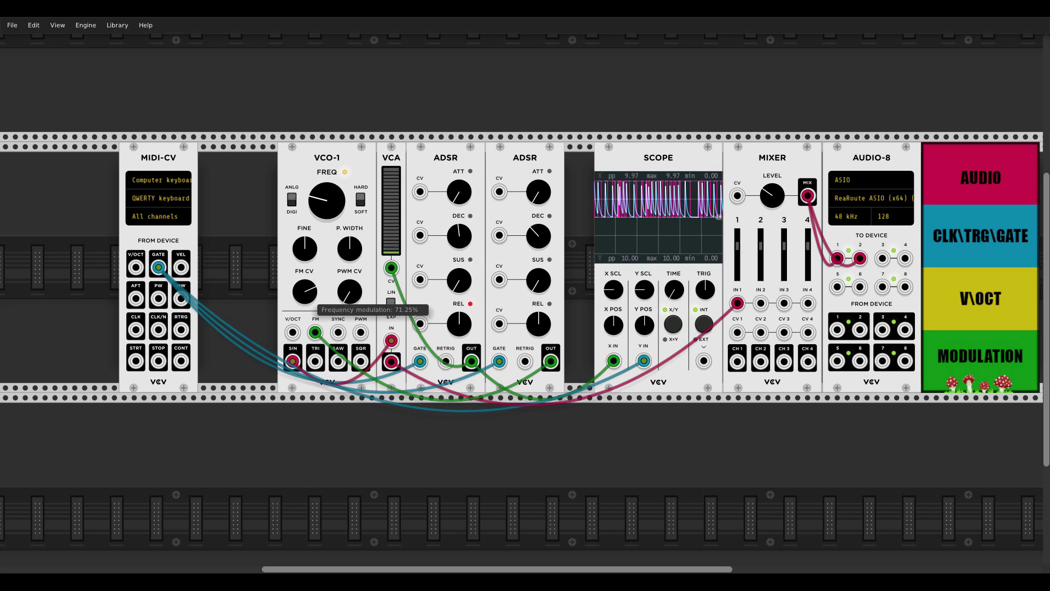
{"action": "mouse_move", "coordinate": [537, 246]}
{"action": "left_click_drag", "start_coordinate": [536, 246], "coordinate": [538, 239]}
{"action": "left_click_drag", "start_coordinate": [331, 213], "coordinate": [328, 225]}
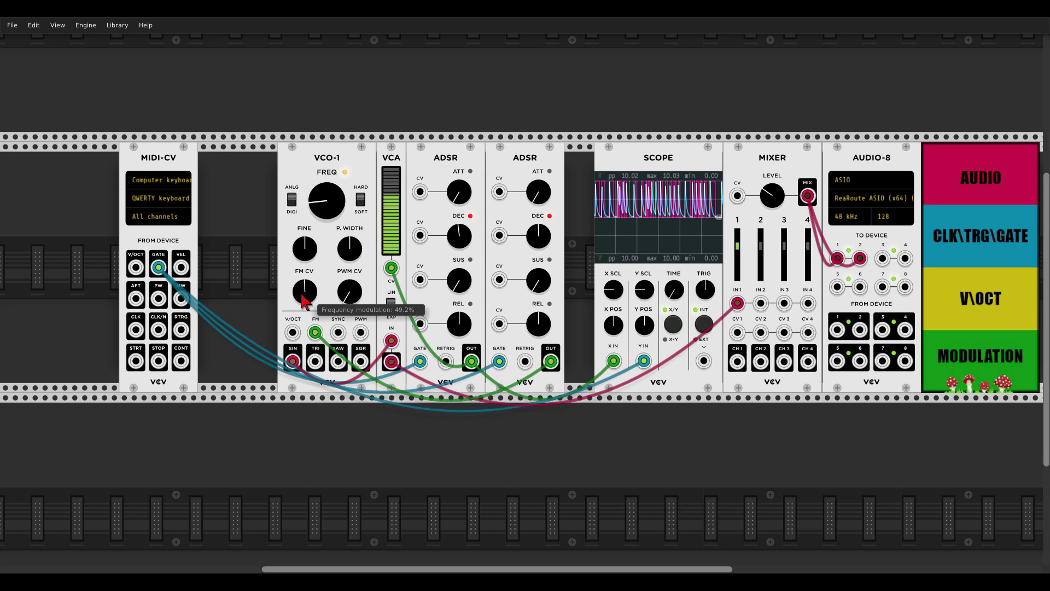
{"action": "left_click_drag", "start_coordinate": [537, 240], "coordinate": [537, 193]}
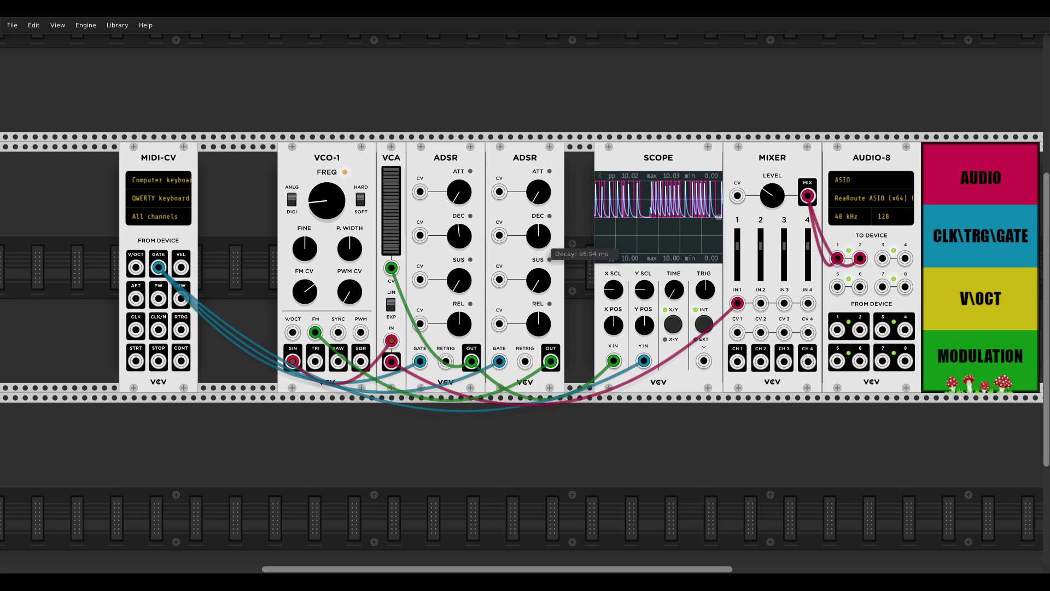
{"action": "left_click_drag", "start_coordinate": [311, 206], "coordinate": [322, 186]}
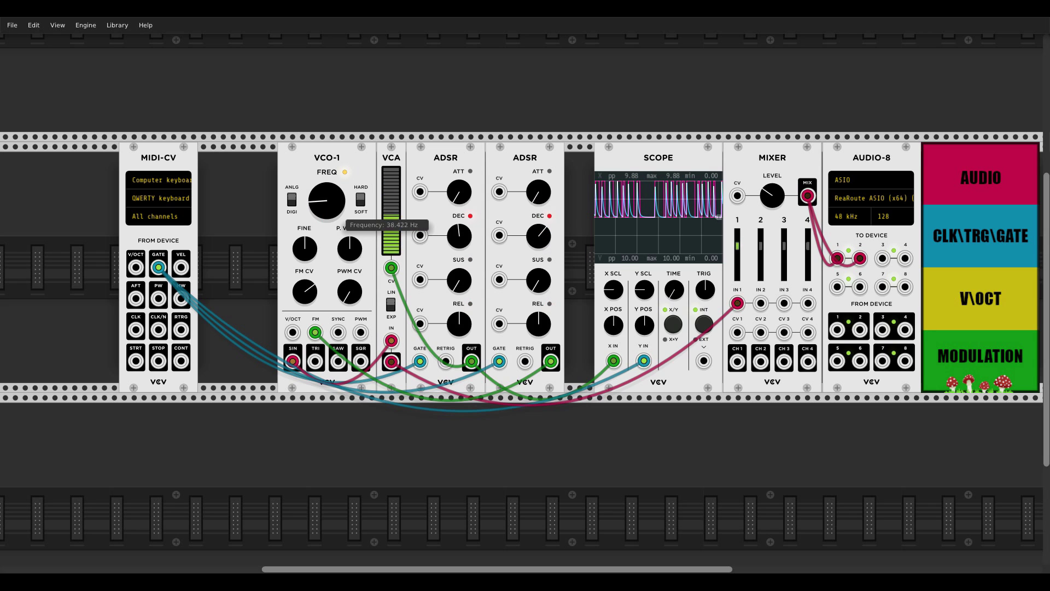
- Try a 1606.9 ms decay on the first ADSR and reset it, and readjust the pitch envelope's decay with frequency modulation at 61.2%
{"action": "left_click_drag", "start_coordinate": [304, 292], "coordinate": [305, 295]}
{"action": "left_click_drag", "start_coordinate": [461, 243], "coordinate": [461, 234]}
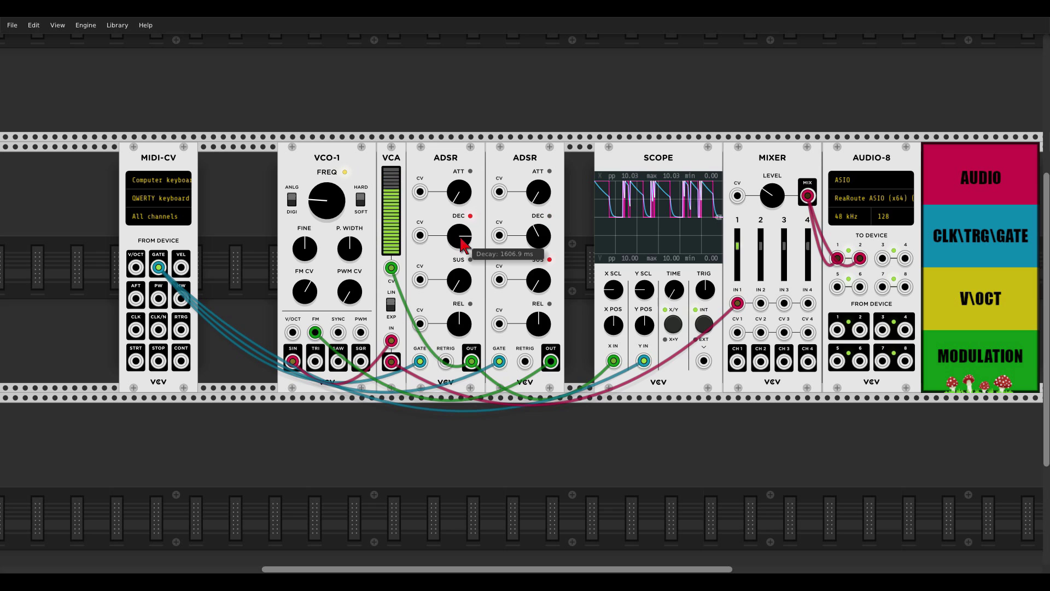
{"action": "double_click", "coordinate": [460, 238]}
{"action": "left_click_drag", "start_coordinate": [537, 236], "coordinate": [537, 244]}
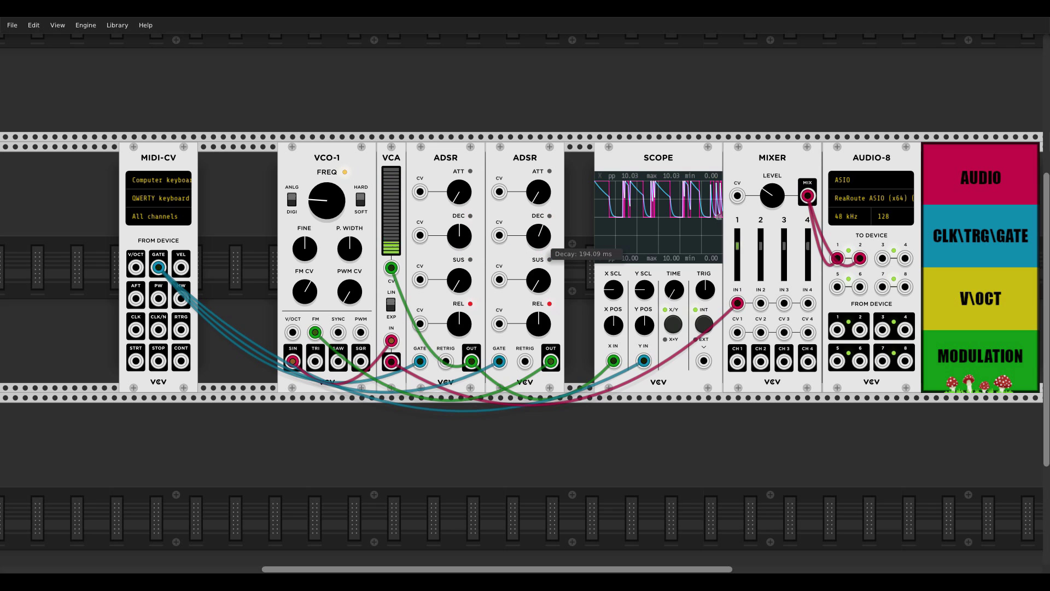
{"action": "left_click_drag", "start_coordinate": [336, 212], "coordinate": [336, 214]}
{"action": "left_click_drag", "start_coordinate": [305, 291], "coordinate": [303, 299]}
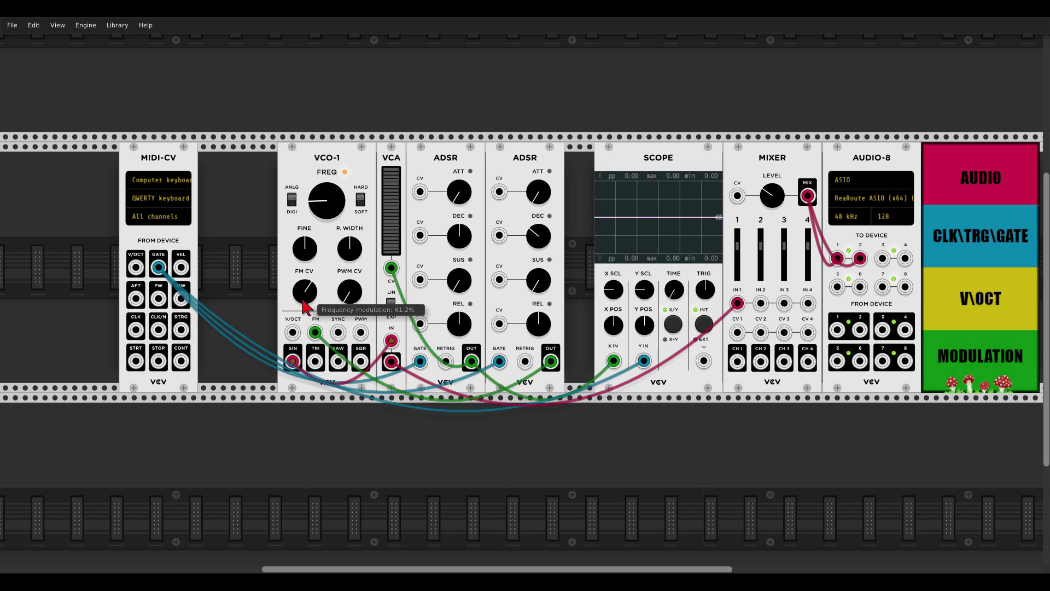
- Move the voice modules and the scope away from the mixer, and add a VCV Noise module beside the scope
{"action": "left_click_drag", "start_coordinate": [517, 167], "coordinate": [381, 169]}
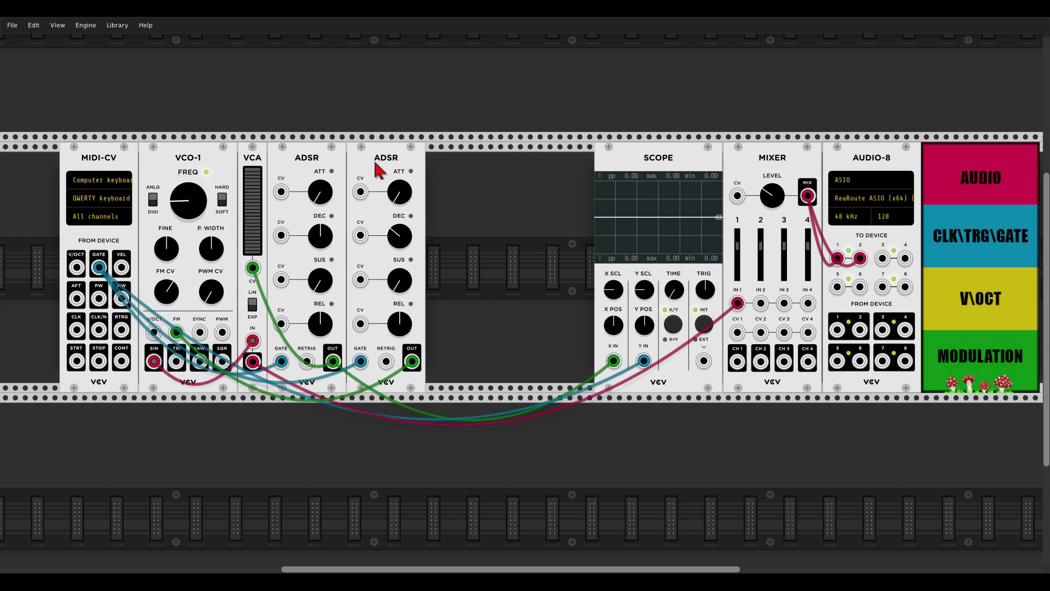
{"action": "left_click_drag", "start_coordinate": [602, 161], "coordinate": [453, 164]}
{"action": "right_click", "coordinate": [592, 204]}
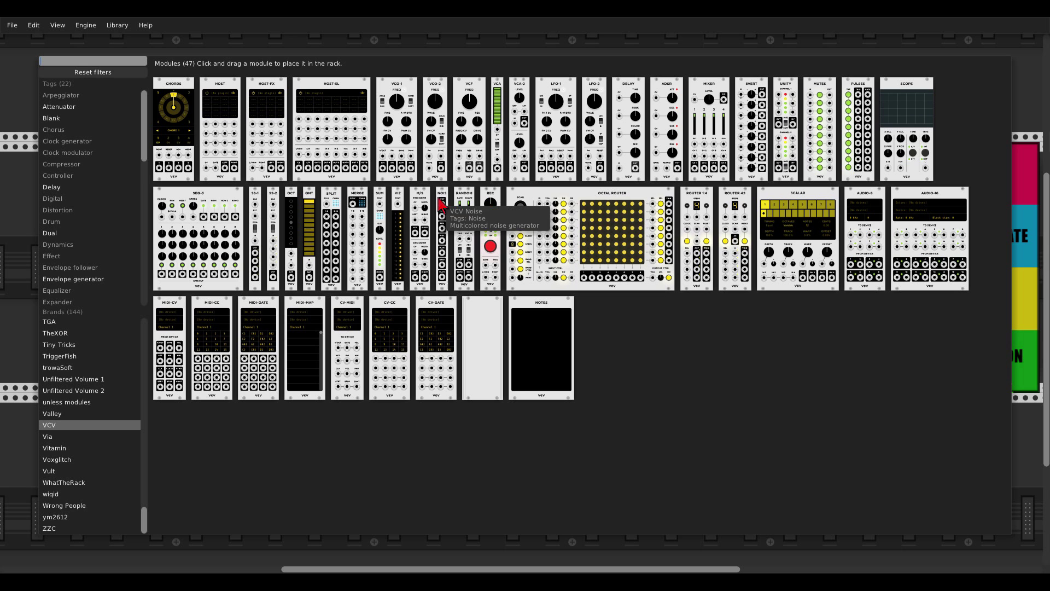
{"action": "left_click_drag", "start_coordinate": [441, 213], "coordinate": [568, 210]}
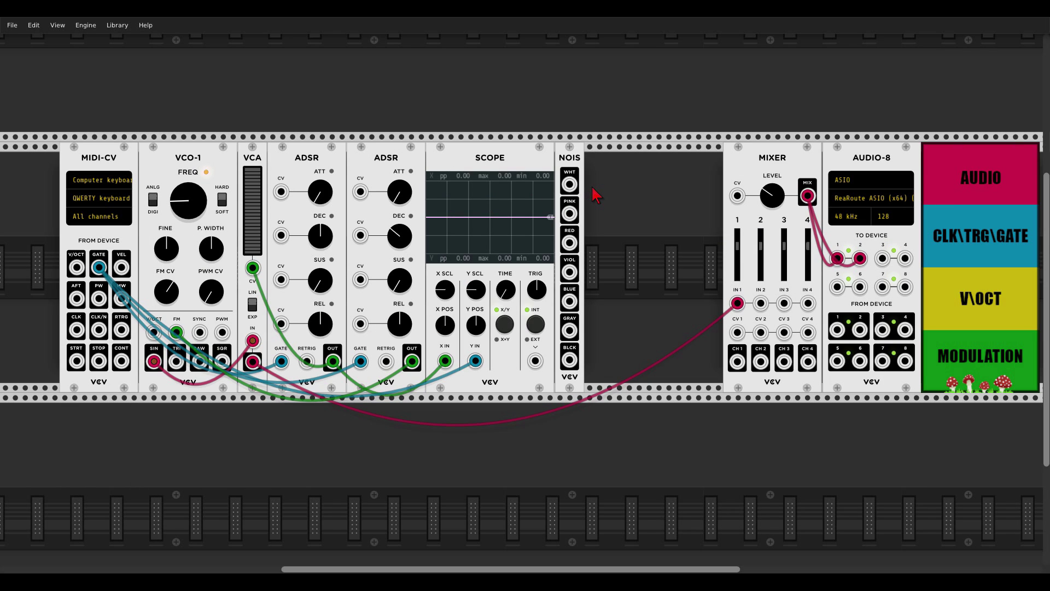
- Duplicate the VCA and the second ADSR, and place the copies beside the Noise module
{"action": "key", "text": "ctrl+d"}
{"action": "left_click_drag", "start_coordinate": [257, 126], "coordinate": [593, 247]}
{"action": "left_click_drag", "start_coordinate": [411, 174], "coordinate": [648, 276]}
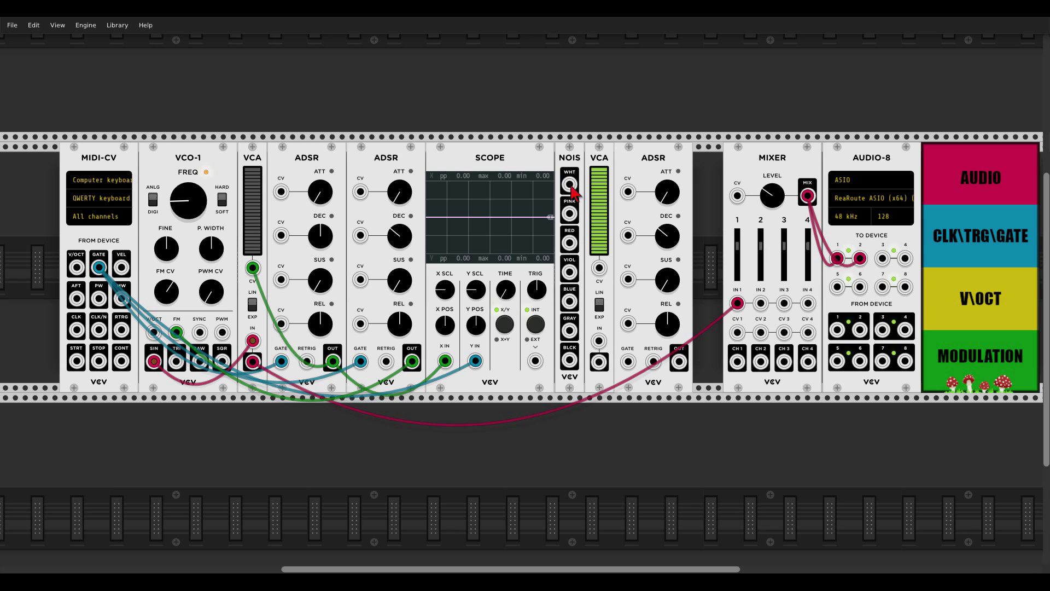
- Patch white noise into the new VCA, the new ADSR's output to its CV, and the VCA's output to mixer input 2
{"action": "left_click_drag", "start_coordinate": [571, 186], "coordinate": [572, 191]}
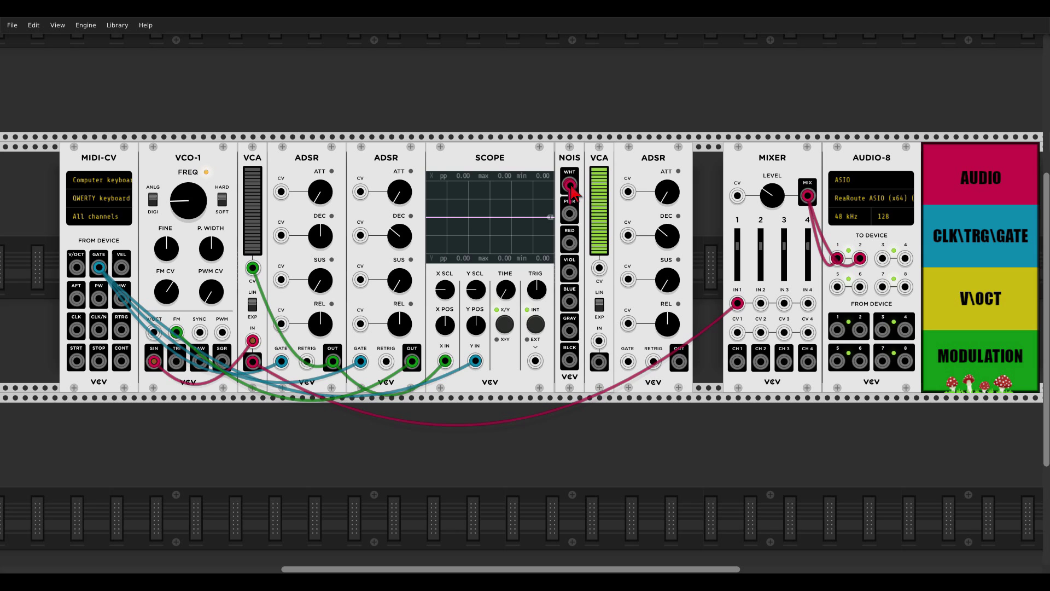
{"action": "left_click_drag", "start_coordinate": [572, 193], "coordinate": [599, 339]}
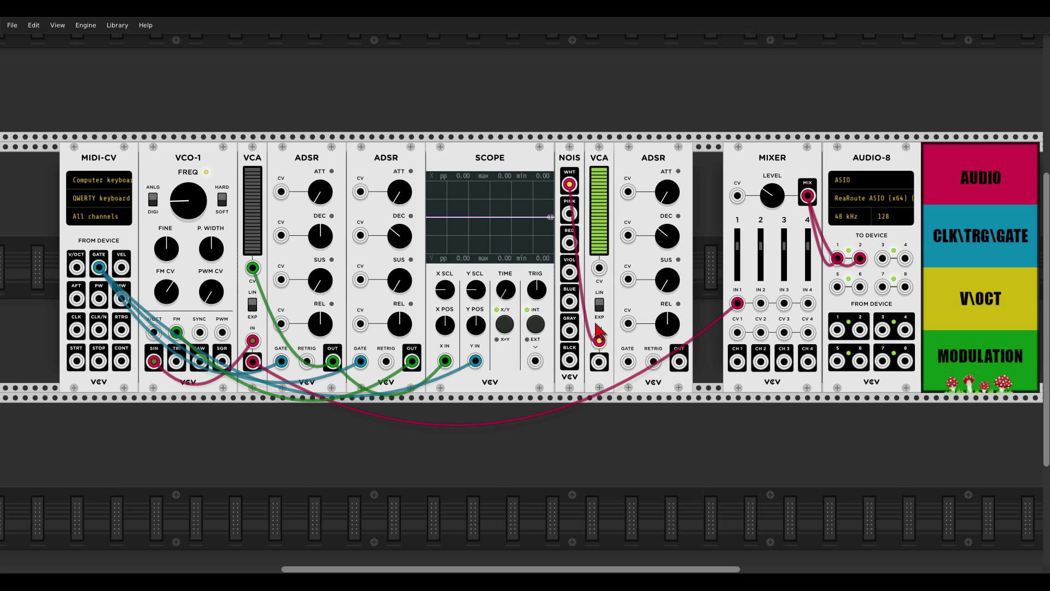
{"action": "left_click_drag", "start_coordinate": [680, 361], "coordinate": [599, 268]}
{"action": "left_click_drag", "start_coordinate": [600, 362], "coordinate": [760, 304]}
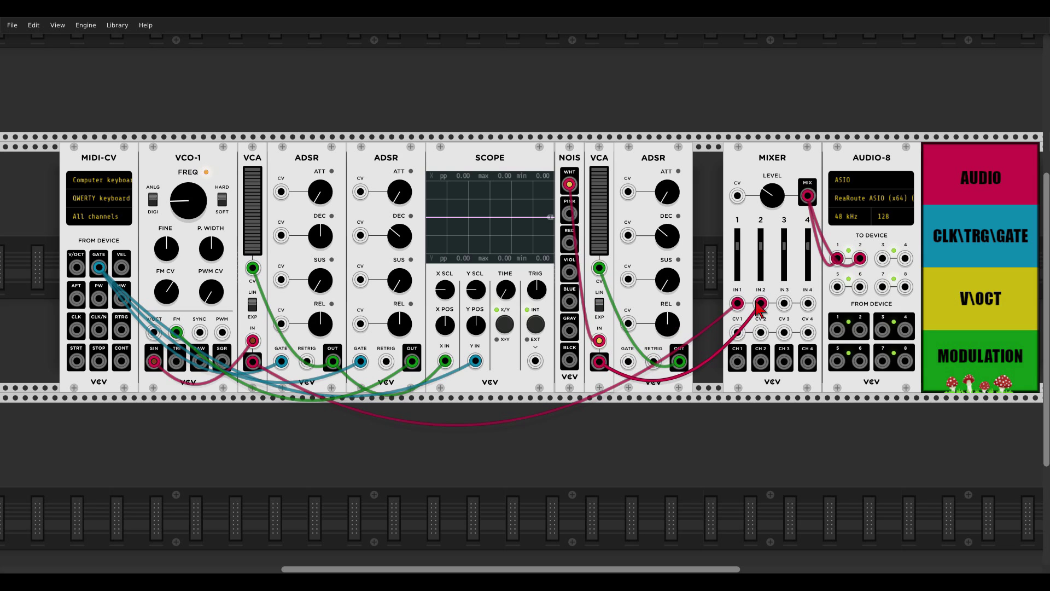
- Set the noise ADSR's release to minimum, shorten its decay, patch the MIDI-CV gate to its gate input, and play short notes
{"action": "left_click_drag", "start_coordinate": [669, 324], "coordinate": [668, 385]}
{"action": "left_click_drag", "start_coordinate": [667, 236], "coordinate": [667, 241]}
{"action": "left_click_drag", "start_coordinate": [627, 356], "coordinate": [101, 272]}
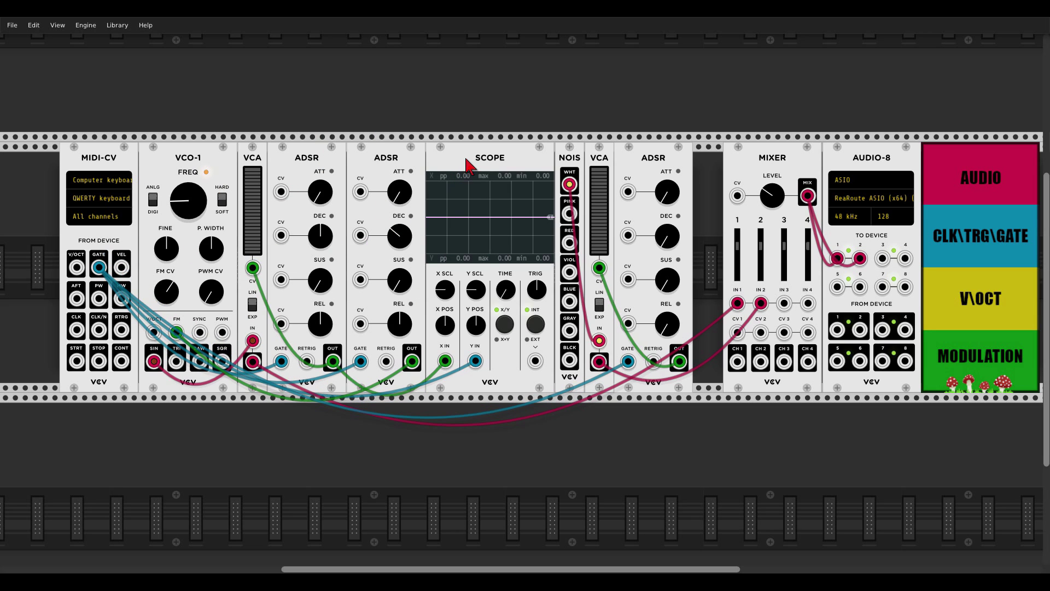
{"action": "key", "text": "z"}
{"action": "key", "text": "z"}
{"action": "key", "text": "z"}
{"action": "key", "text": "z"}
{"action": "key", "text": "z"}
{"action": "key", "text": "z"}
{"action": "key", "text": "z"}
{"action": "key", "text": "z"}
{"action": "key", "text": "z"}
{"action": "key", "text": "z"}
{"action": "key", "text": "z"}
{"action": "key", "text": "z"}
{"action": "key", "text": "z"}
{"action": "key", "text": "z"}
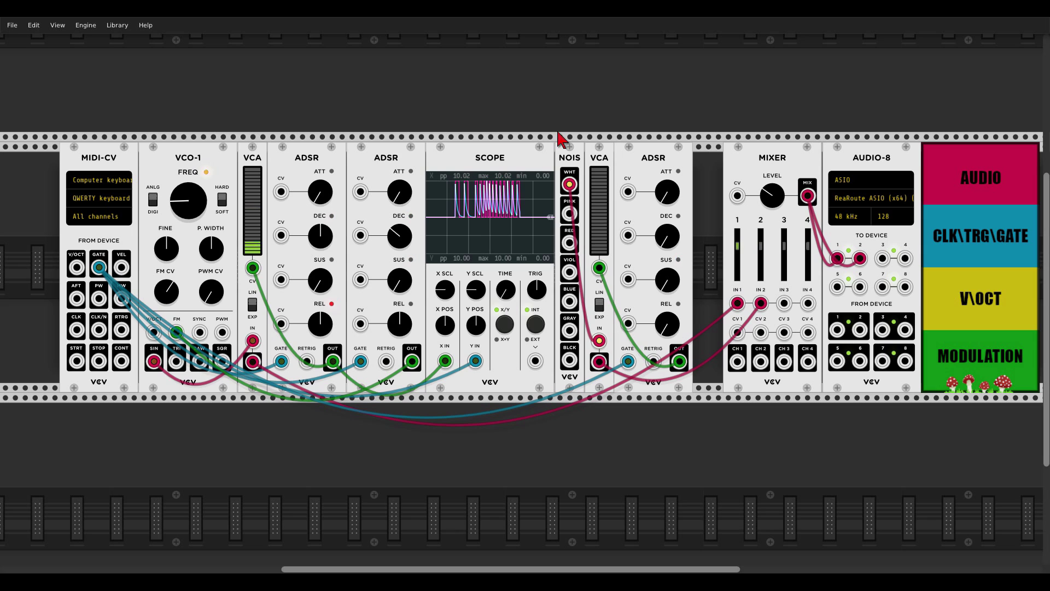
- Fine-tune the noise ADSR's decay and slightly lower the mixer's channel 2 level while playing short notes
{"action": "key", "text": "z"}
{"action": "key", "text": "z"}
{"action": "key", "text": "z"}
{"action": "key", "text": "z"}
{"action": "key", "text": "z"}
{"action": "left_click_drag", "start_coordinate": [666, 240], "coordinate": [665, 235]}
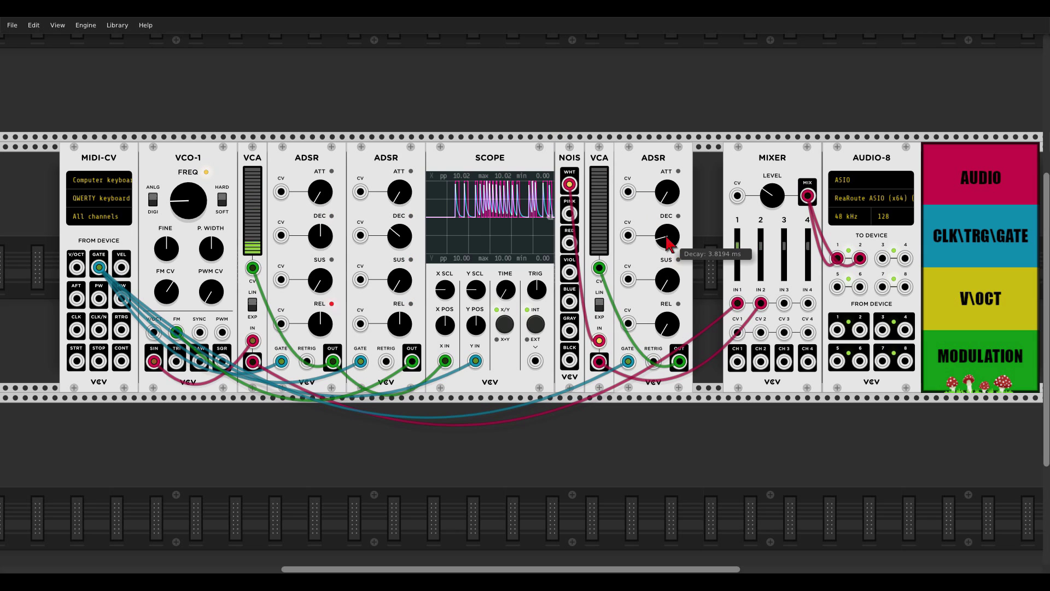
{"action": "mouse_move", "coordinate": [763, 254]}
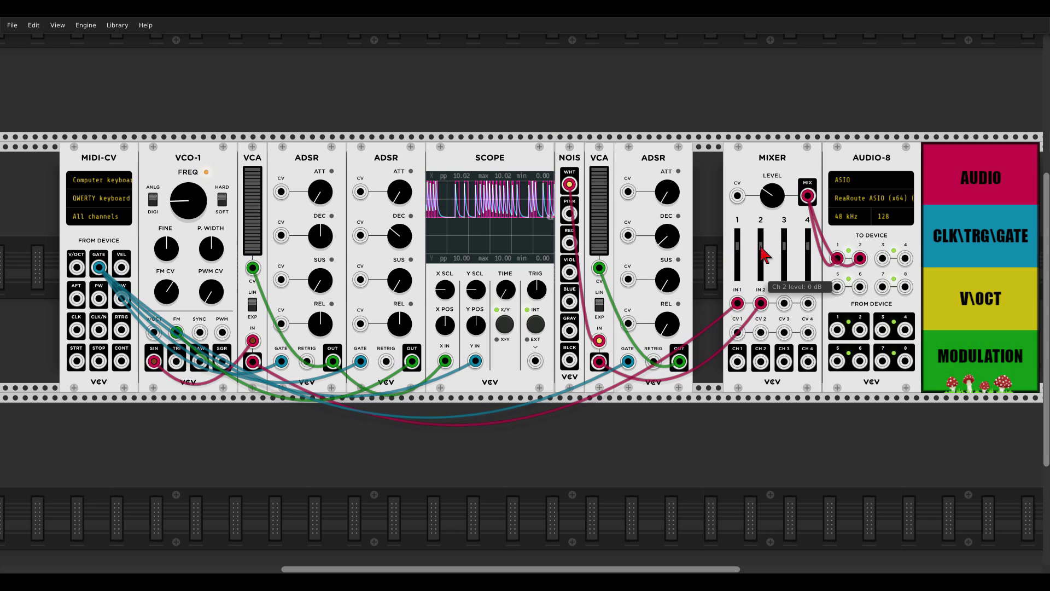
{"action": "left_click_drag", "start_coordinate": [764, 254], "coordinate": [763, 257]}
{"action": "key", "text": "z"}
{"action": "key", "text": "z"}
{"action": "key", "text": "z"}
{"action": "key", "text": "z"}
{"action": "key", "text": "z"}
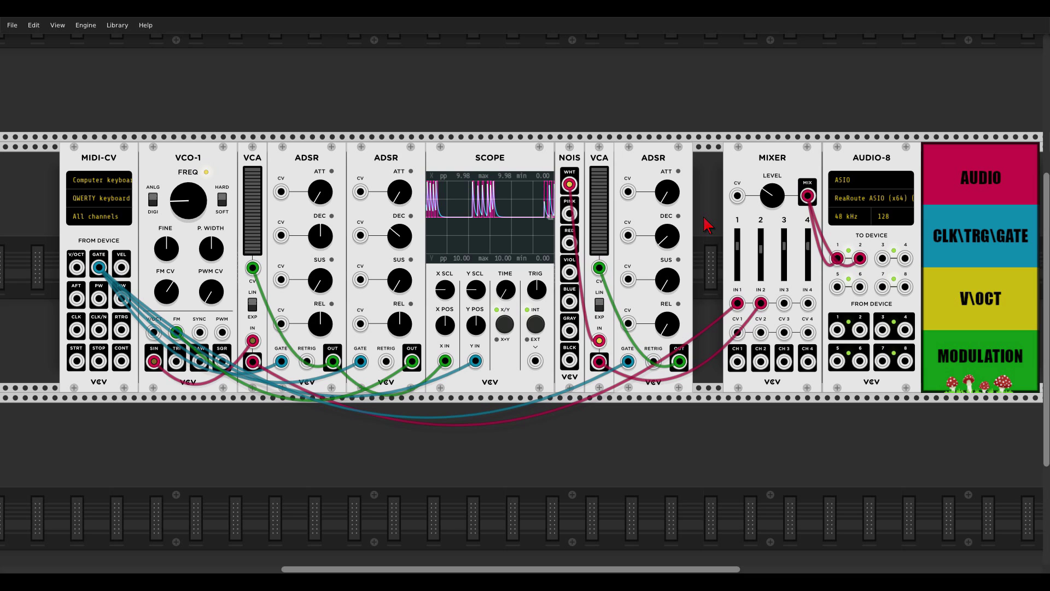
- Switch the noise VCA's source from white to red noise and play short notes
{"action": "left_click_drag", "start_coordinate": [569, 185], "coordinate": [570, 242]}
{"action": "key", "text": "z"}
{"action": "key", "text": "z"}
{"action": "key", "text": "z"}
{"action": "key", "text": "z"}
{"action": "key", "text": "z"}
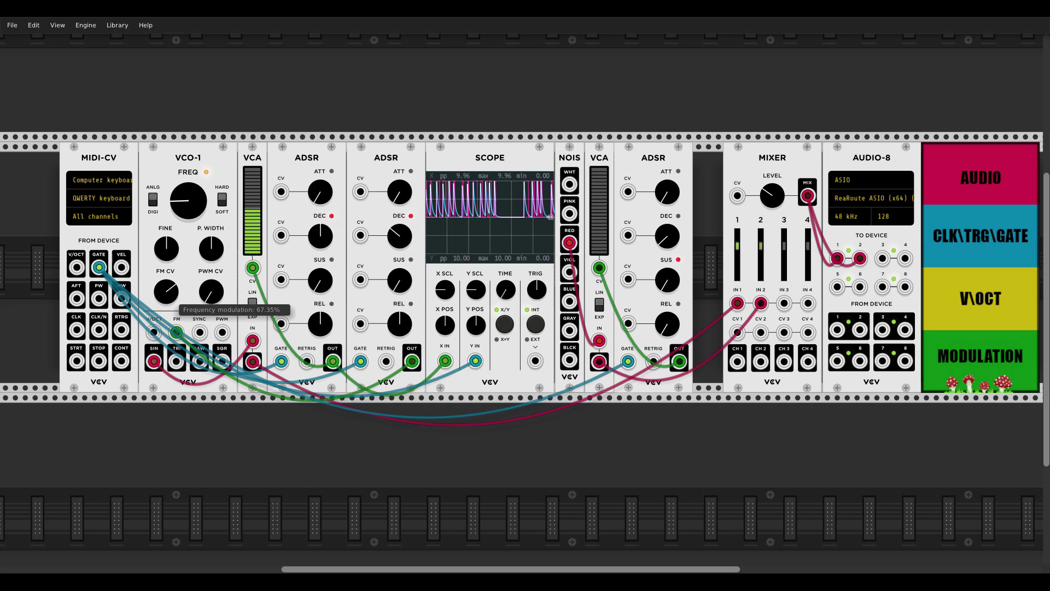
- Set the pitch envelope's decay to 29.241 ms, switch the VCA's source to the VCO's triangle output, and play short notes
{"action": "left_click_drag", "start_coordinate": [404, 242], "coordinate": [404, 225]}
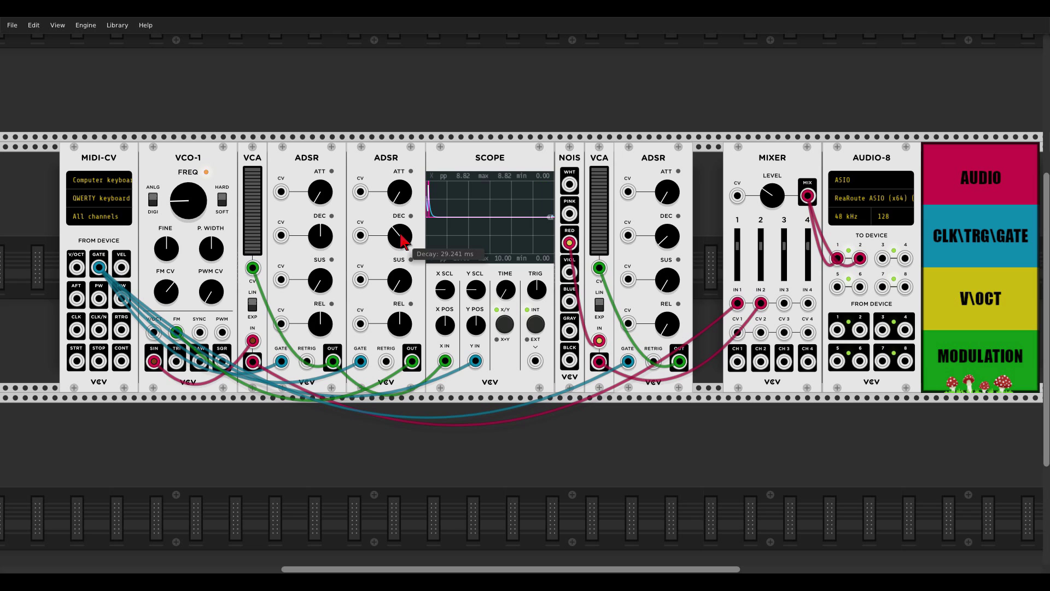
{"action": "left_click_drag", "start_coordinate": [154, 361], "coordinate": [176, 361]}
{"action": "key", "text": "q"}
{"action": "key", "text": "q"}
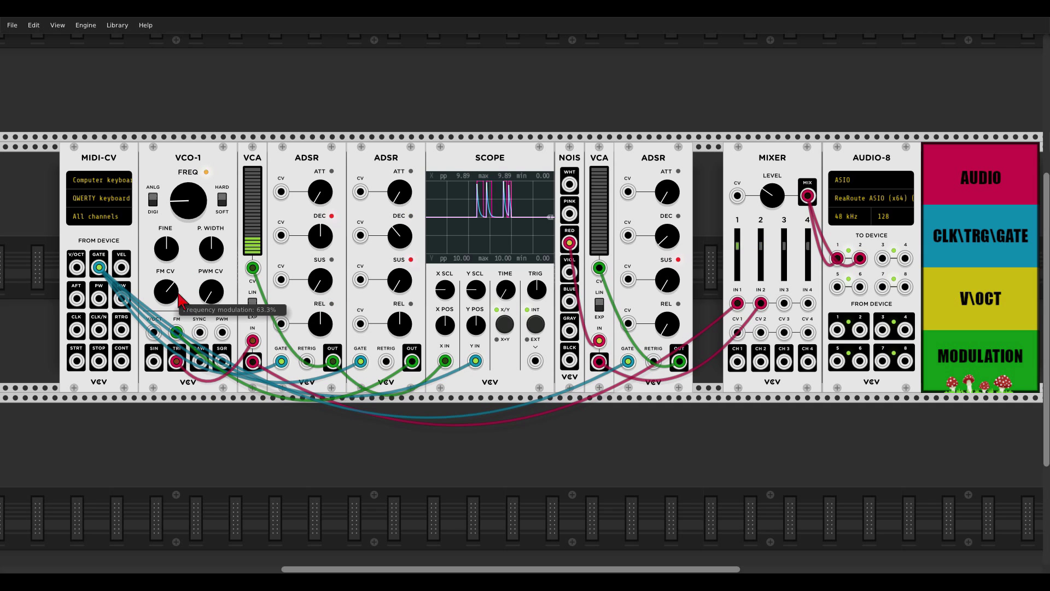
- Set the VCO's frequency to 28.747 Hz and play short notes
{"action": "left_click_drag", "start_coordinate": [187, 213], "coordinate": [187, 211]}
{"action": "key", "text": "q"}
{"action": "key", "text": "q"}
{"action": "key", "text": "q"}
{"action": "key", "text": "q"}
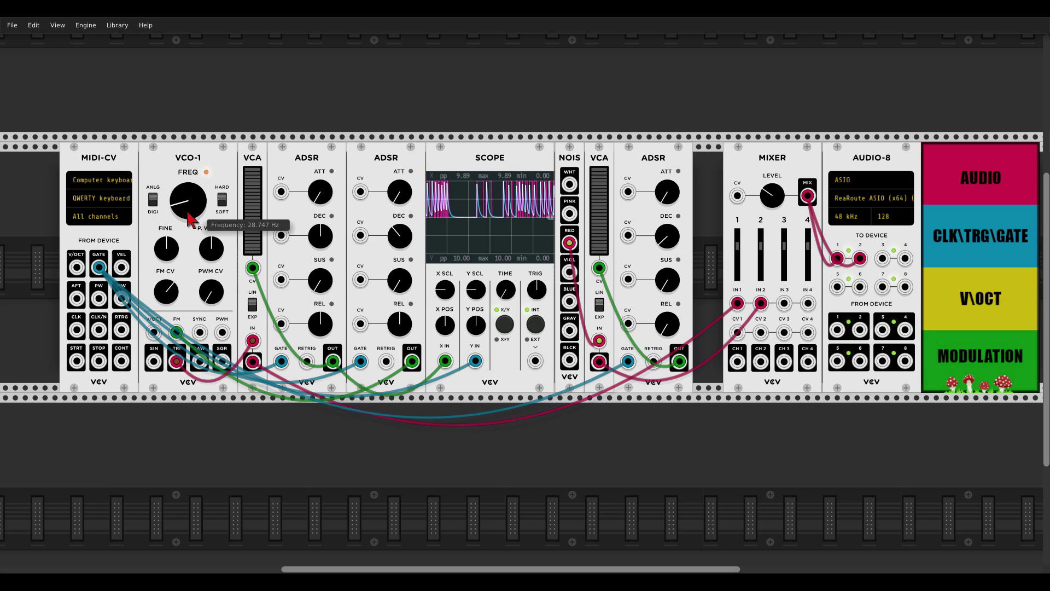
- Switch the VCA's source to the VCO's square output and readjust the VCO's FM amount and frequency
{"action": "left_click_drag", "start_coordinate": [176, 361], "coordinate": [222, 364]}
{"action": "left_click_drag", "start_coordinate": [167, 291], "coordinate": [166, 290]}
{"action": "left_click_drag", "start_coordinate": [191, 201], "coordinate": [194, 207]}
- Readjust the decays of the amplitude and pitch envelopes and switch the VCA's source to the VCO's sine output
{"action": "left_click_drag", "start_coordinate": [320, 236], "coordinate": [320, 239]}
{"action": "left_click_drag", "start_coordinate": [407, 236], "coordinate": [407, 239]}
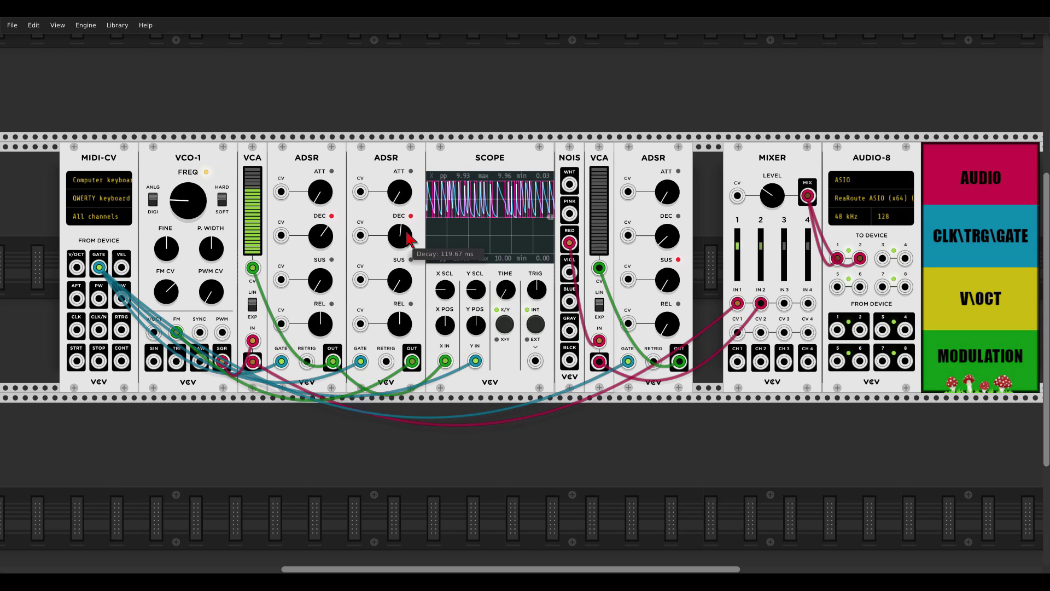
{"action": "left_click_drag", "start_coordinate": [404, 240], "coordinate": [404, 286]}
{"action": "left_click_drag", "start_coordinate": [322, 240], "coordinate": [323, 285]}
{"action": "left_click_drag", "start_coordinate": [225, 365], "coordinate": [154, 361]}
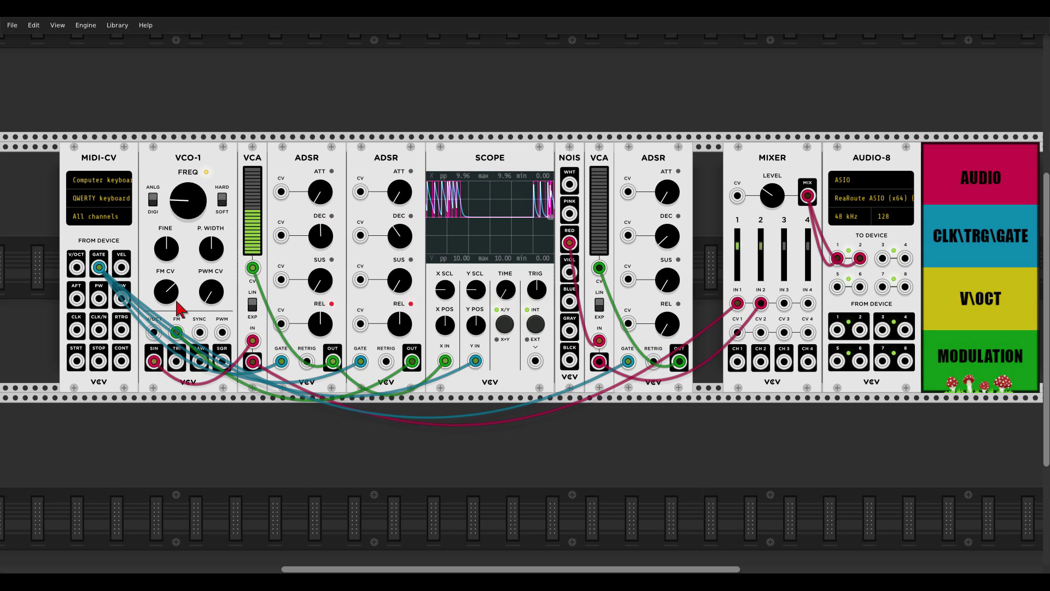
{"action": "left_click_drag", "start_coordinate": [320, 240], "coordinate": [320, 232]}
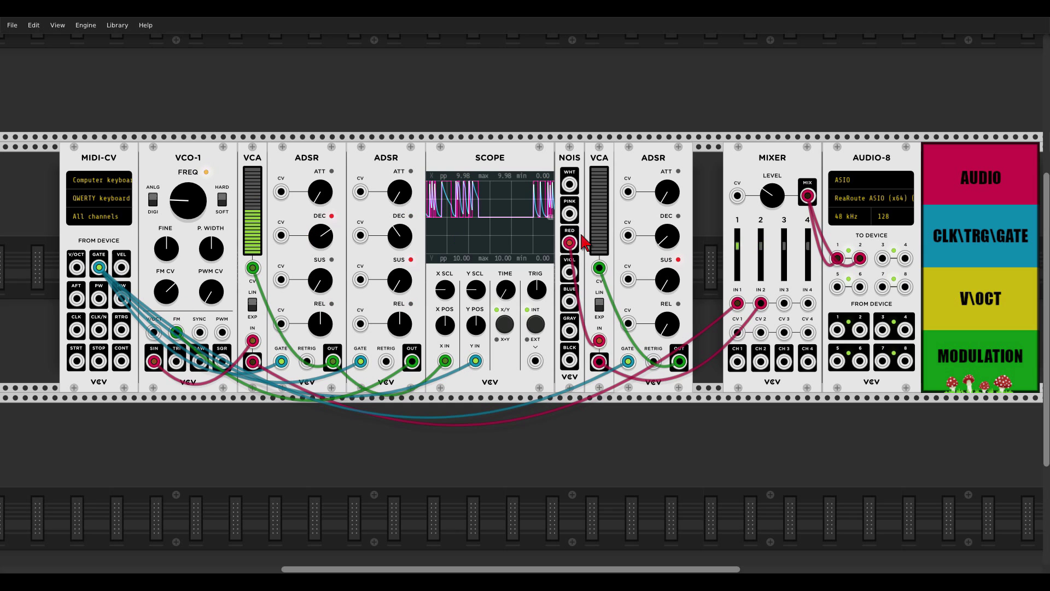
- Switch the noise VCA's source from red to pink noise and play a short note
{"action": "left_click_drag", "start_coordinate": [569, 242], "coordinate": [570, 215]}
{"action": "key", "text": "q"}
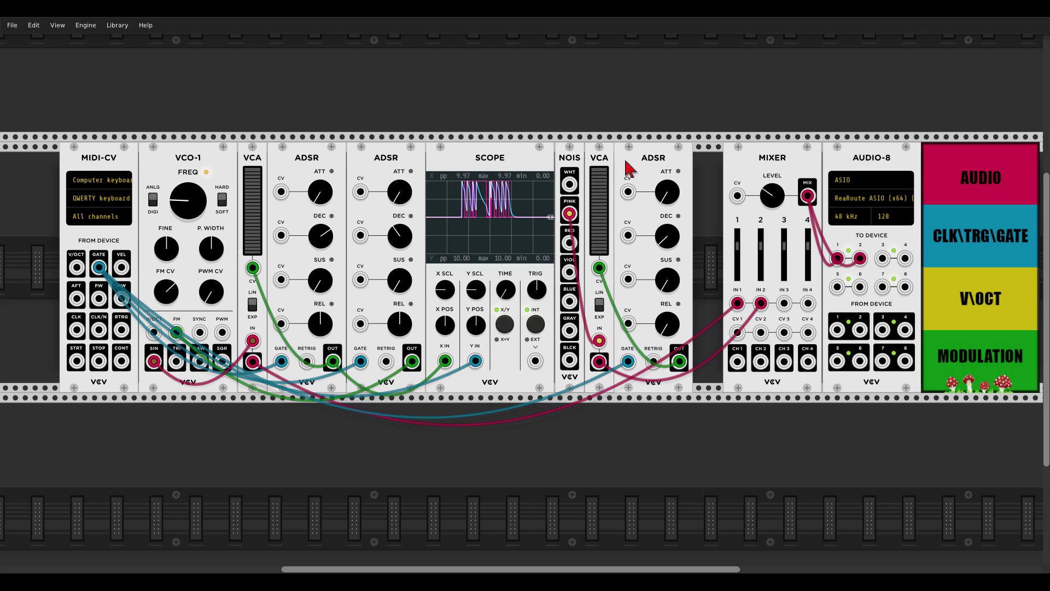
- Shift the noise VCA and its ADSR towards the mixer and add a VCF module beside the noise module
{"action": "scroll", "coordinate": [626, 161], "scroll_direction": "down", "scroll_amount": 1}
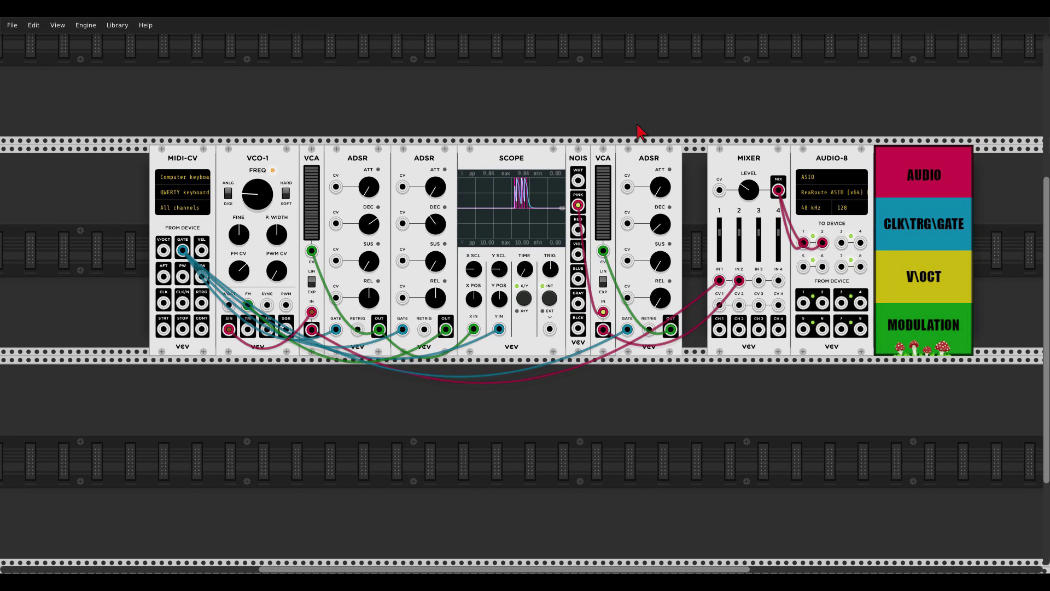
{"action": "left_click_drag", "start_coordinate": [637, 128], "coordinate": [580, 151]}
{"action": "left_click_drag", "start_coordinate": [548, 182], "coordinate": [632, 189]}
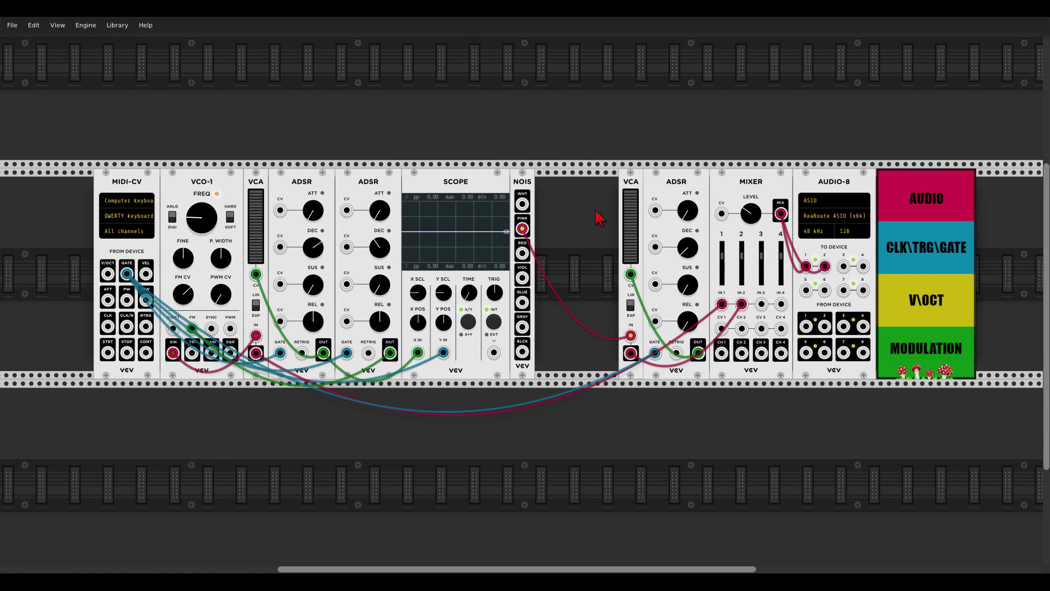
{"action": "right_click", "coordinate": [598, 217]}
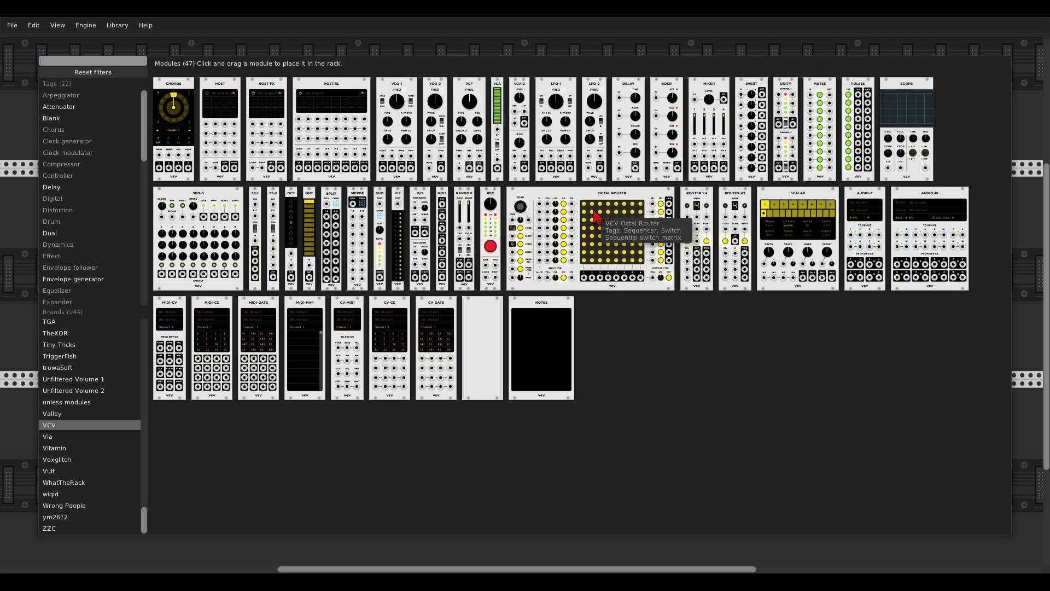
{"action": "left_click_drag", "start_coordinate": [471, 90], "coordinate": [539, 201]}
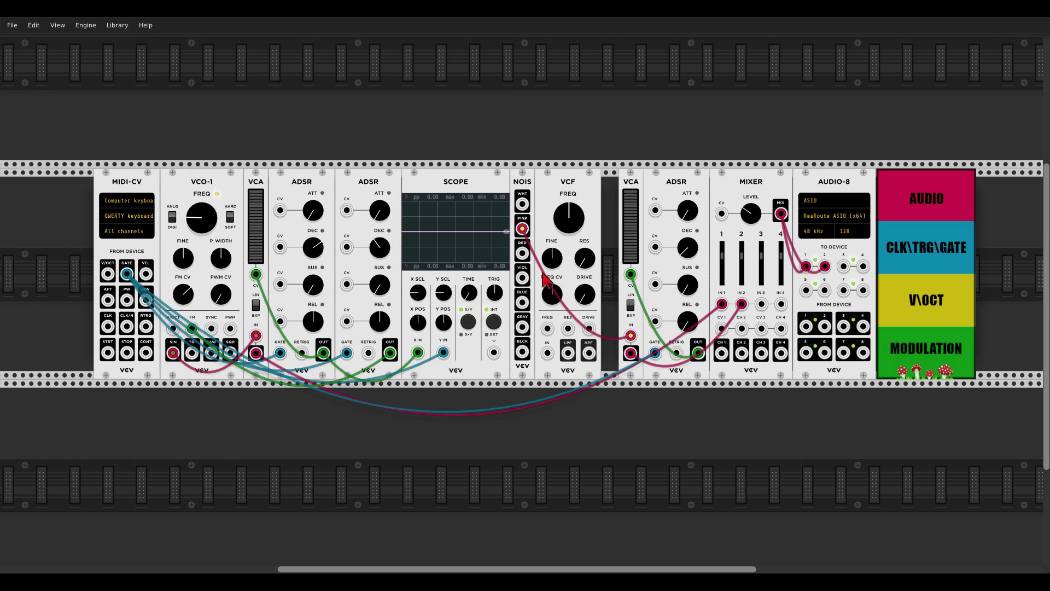
- Route the pink noise through the VCF's highpass output into the noise VCA, and raise the filter's cutoff and resonance
{"action": "mouse_move", "coordinate": [630, 335]}
{"action": "left_mouse_down"}
{"action": "mouse_move", "coordinate": [601, 350]}
{"action": "mouse_move", "coordinate": [547, 352]}
{"action": "mouse_move", "coordinate": [589, 359]}
{"action": "mouse_move", "coordinate": [632, 340]}
{"action": "left_mouse_up"}
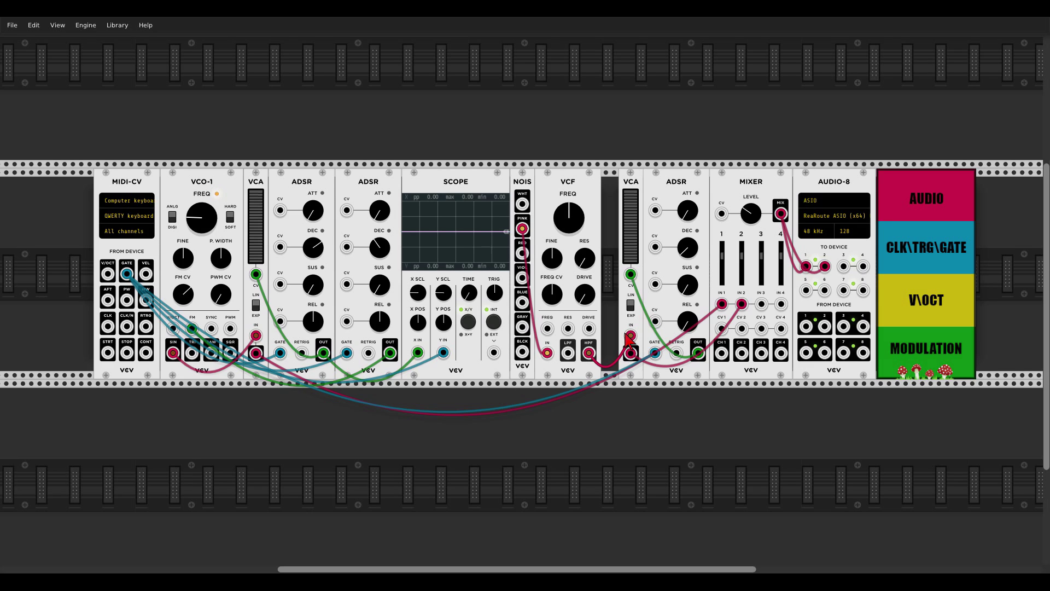
{"action": "left_click_drag", "start_coordinate": [569, 218], "coordinate": [569, 205]}
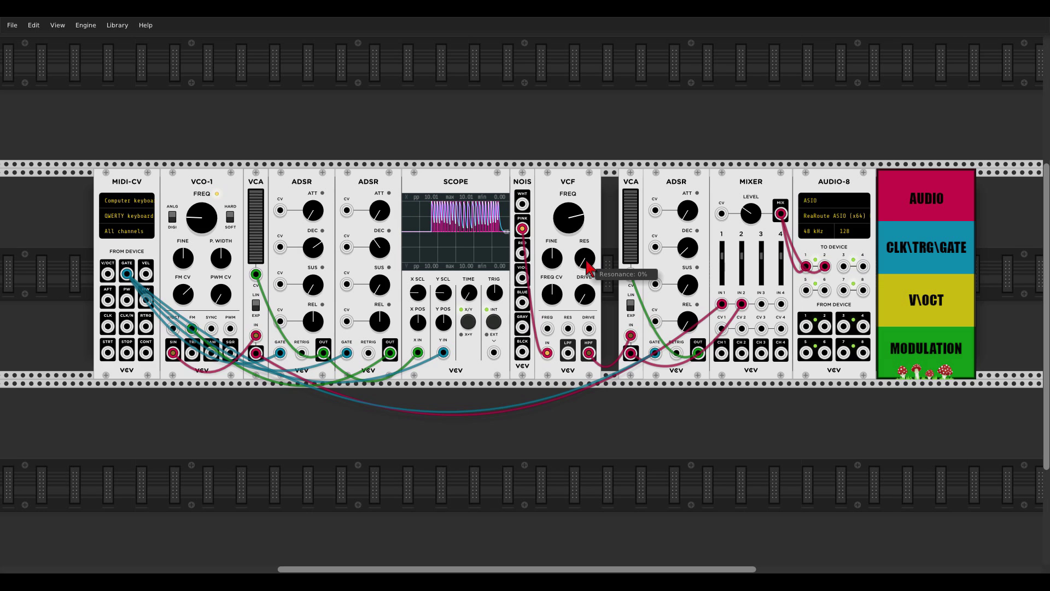
{"action": "left_click_drag", "start_coordinate": [588, 268], "coordinate": [563, 229]}
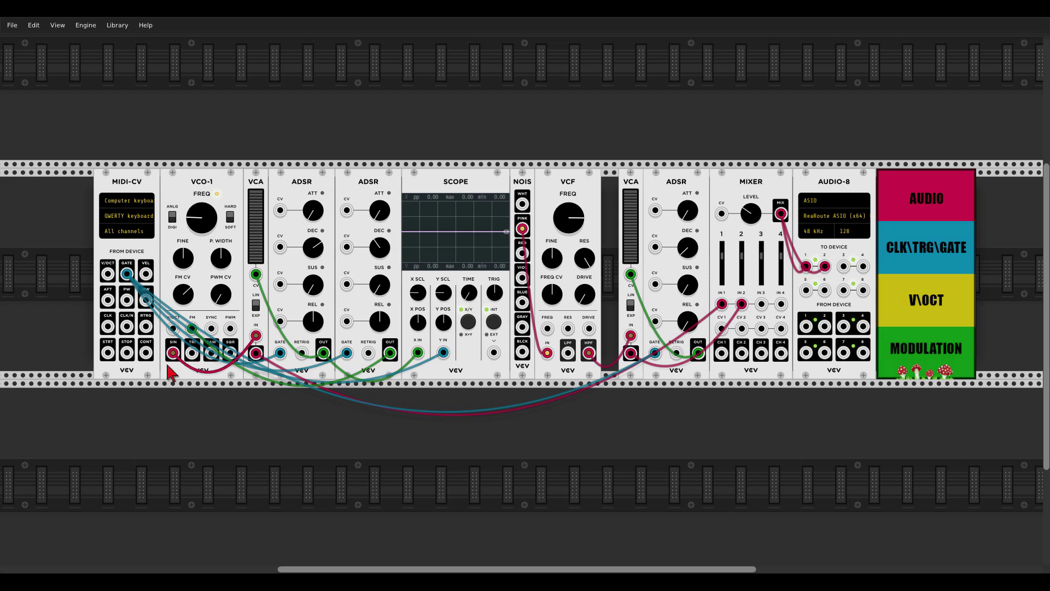
- Open a gap between the VCO and the first VCA, duplicate the noise VCF, and place the copy in the gap
{"action": "left_click_drag", "start_coordinate": [223, 188], "coordinate": [178, 189]}
{"action": "left_click_drag", "start_coordinate": [252, 190], "coordinate": [435, 183]}
{"action": "key", "text": "ctrl+d"}
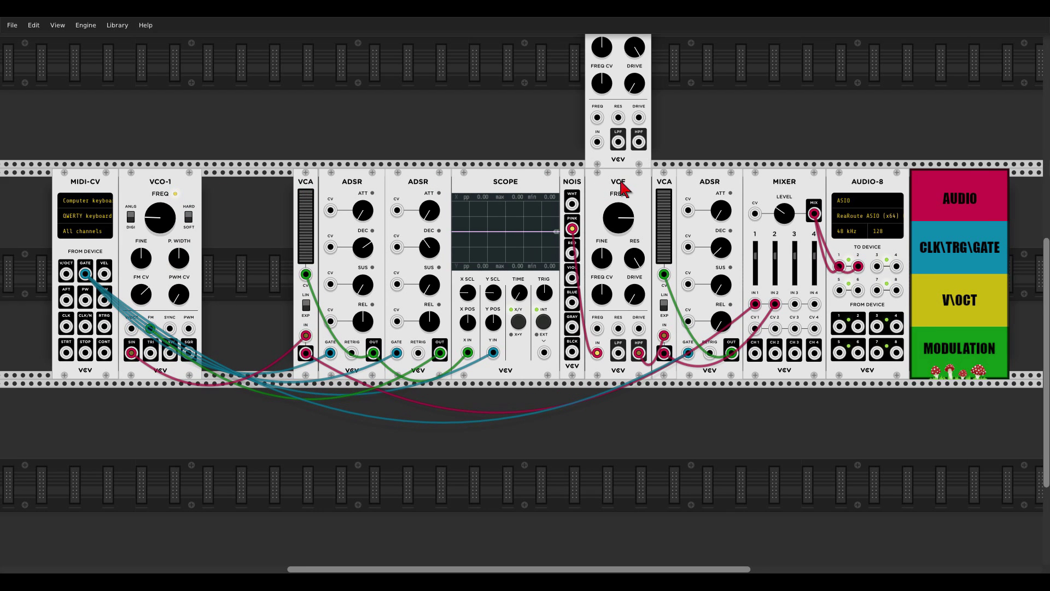
{"action": "left_click_drag", "start_coordinate": [613, 163], "coordinate": [230, 296]}
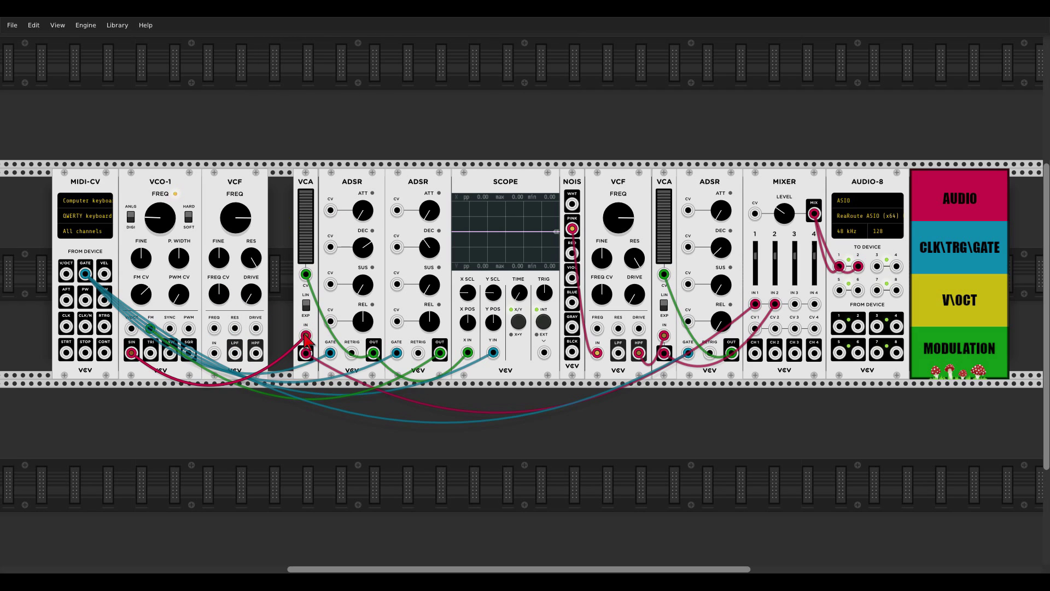
- Route the VCO's sine through the new VCF's lowpass output into the first VCA and play short notes
{"action": "left_click_drag", "start_coordinate": [226, 348], "coordinate": [213, 353]}
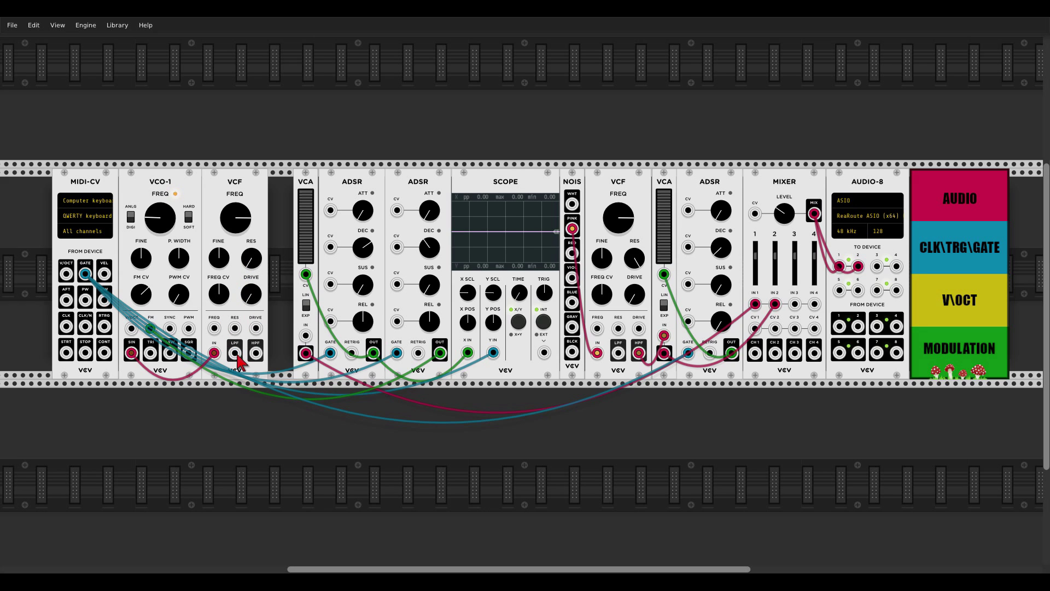
{"action": "left_click_drag", "start_coordinate": [235, 353], "coordinate": [305, 336]}
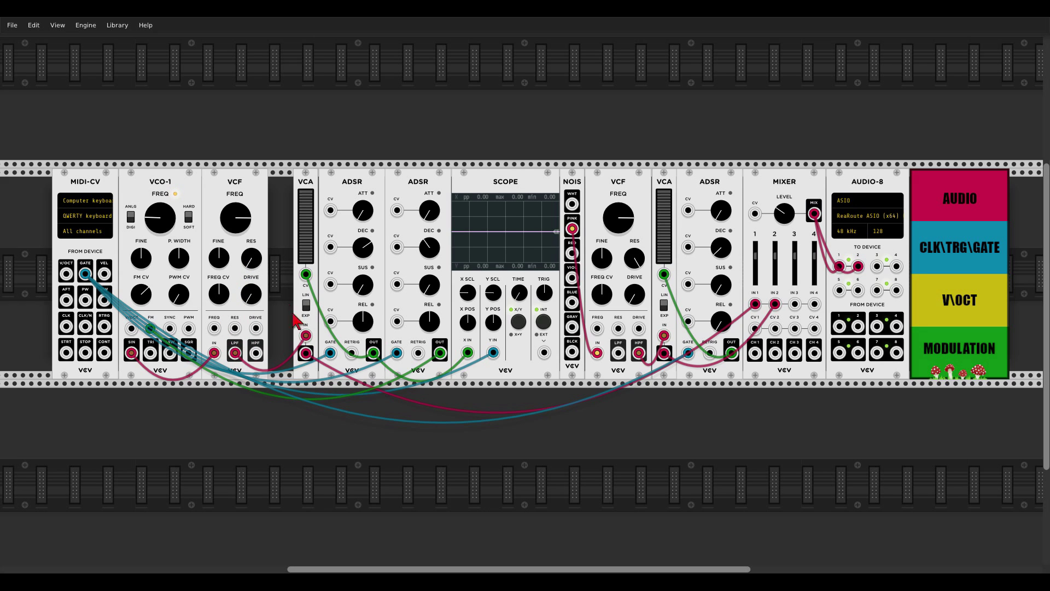
{"action": "key", "text": "q"}
{"action": "key", "text": "q"}
{"action": "key", "text": "q"}
{"action": "key", "text": "q"}
{"action": "key", "text": "q"}
{"action": "key", "text": "q"}
{"action": "key", "text": "q"}
{"action": "key", "text": "q"}
- Sweep the VCO filter's cutoff, settling slightly higher, and set its drive to 1.749
{"action": "left_click_drag", "start_coordinate": [243, 226], "coordinate": [243, 314]}
{"action": "left_click_drag", "start_coordinate": [236, 233], "coordinate": [237, 212]}
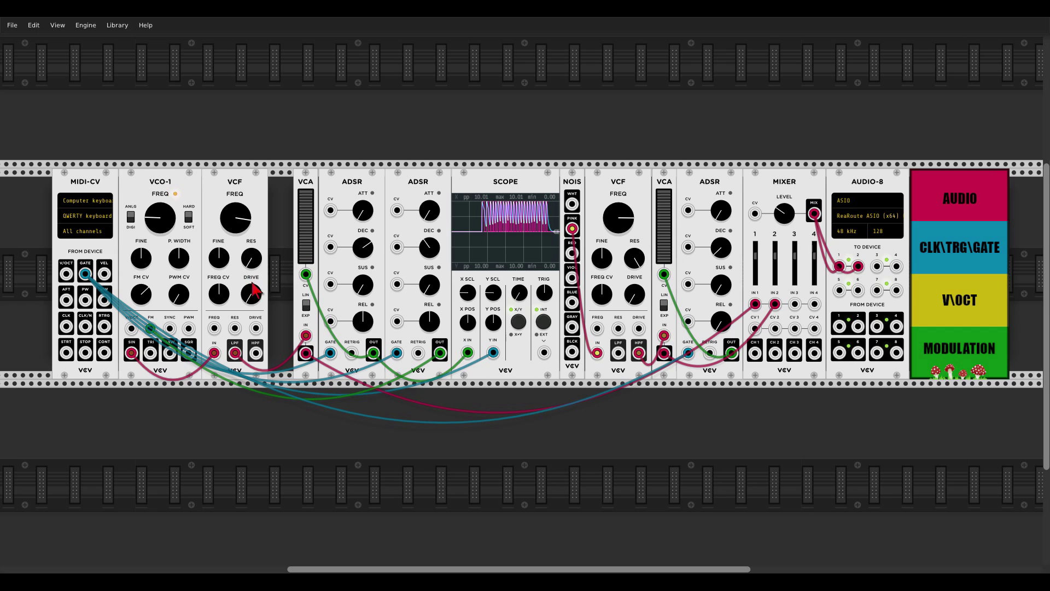
{"action": "left_click_drag", "start_coordinate": [249, 298], "coordinate": [250, 289]}
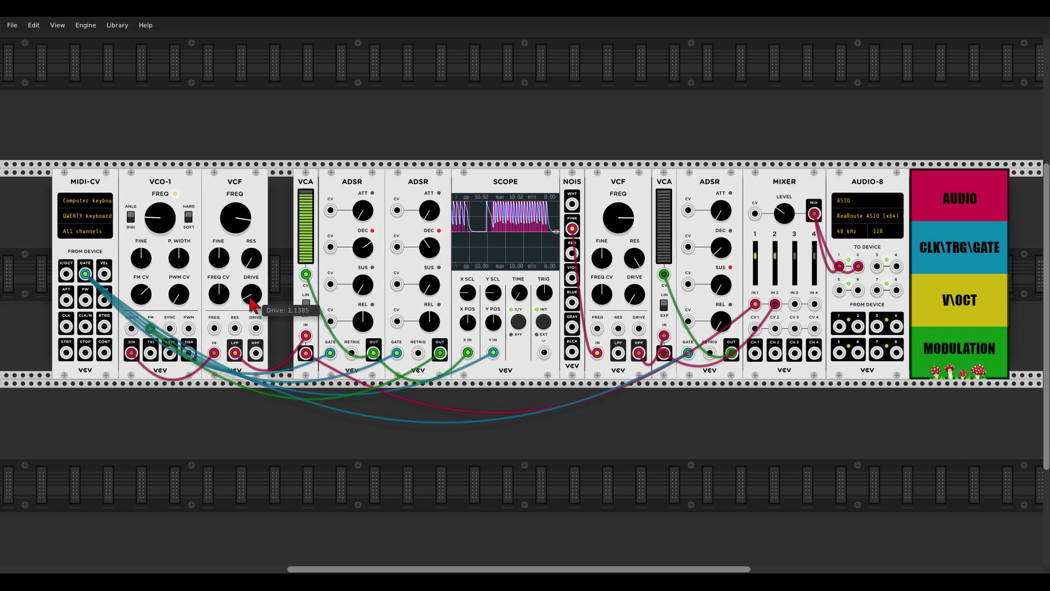
{"action": "left_click_drag", "start_coordinate": [250, 298], "coordinate": [251, 302]}
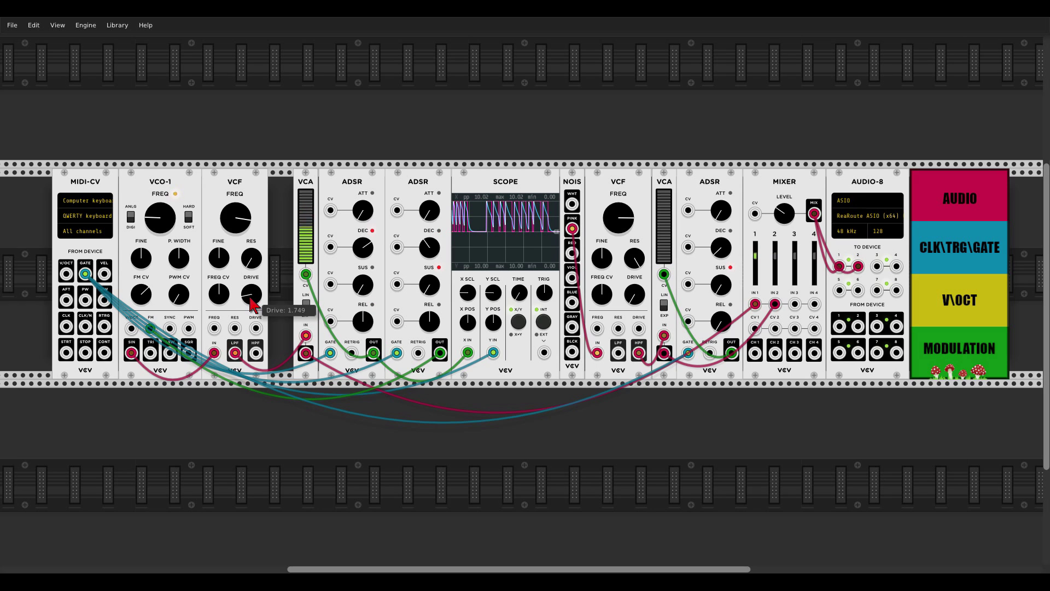
- Fine-tune the amplitude ADSR's decay and release, the VCO filter's drive, the pitch envelope's decay, and the VCO's FM amount
{"action": "left_click_drag", "start_coordinate": [361, 252], "coordinate": [362, 252]}
{"action": "left_click_drag", "start_coordinate": [362, 320], "coordinate": [362, 317]}
{"action": "left_click_drag", "start_coordinate": [251, 294], "coordinate": [251, 302]}
{"action": "left_click_drag", "start_coordinate": [429, 248], "coordinate": [430, 254]}
{"action": "left_click_drag", "start_coordinate": [141, 294], "coordinate": [141, 295]}
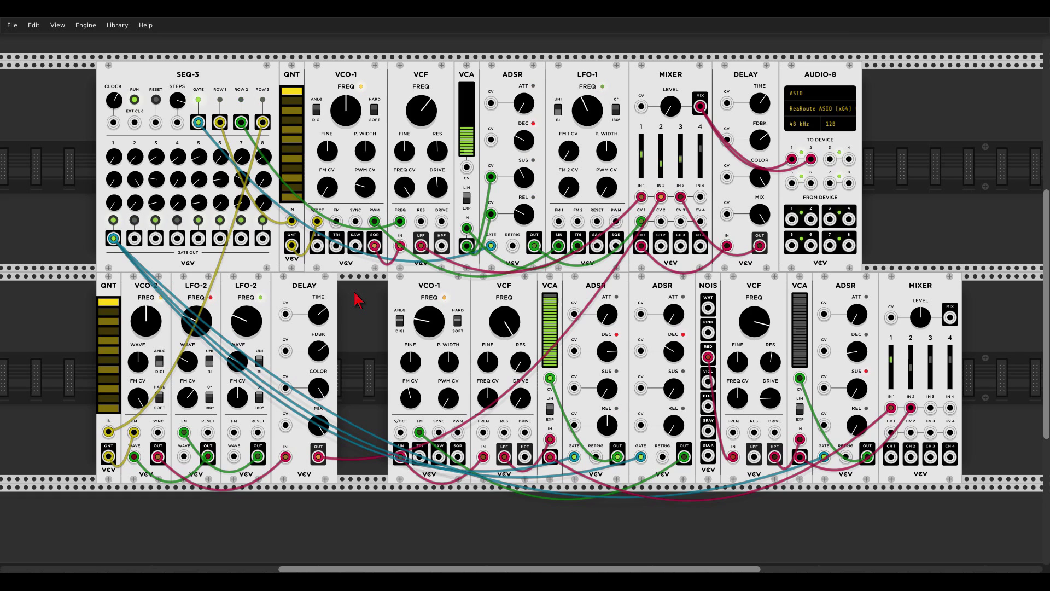
- Raise the main mixer's master level in the sequenced patch and connect the kick mixer's mix output to its channel 4 input
{"action": "mouse_move", "coordinate": [670, 107]}
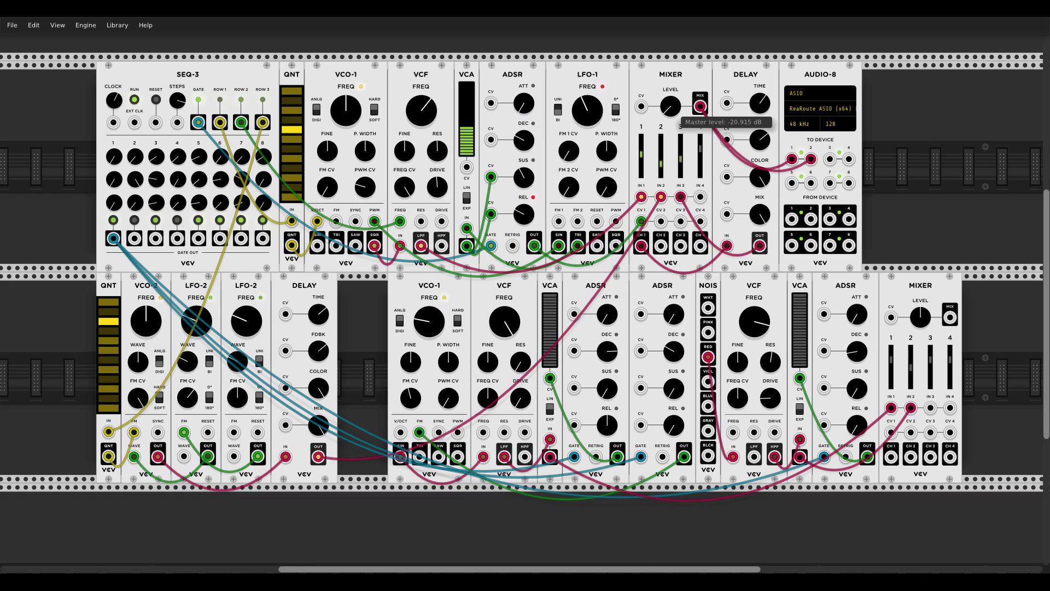
{"action": "left_click_drag", "start_coordinate": [671, 107], "coordinate": [671, 64]}
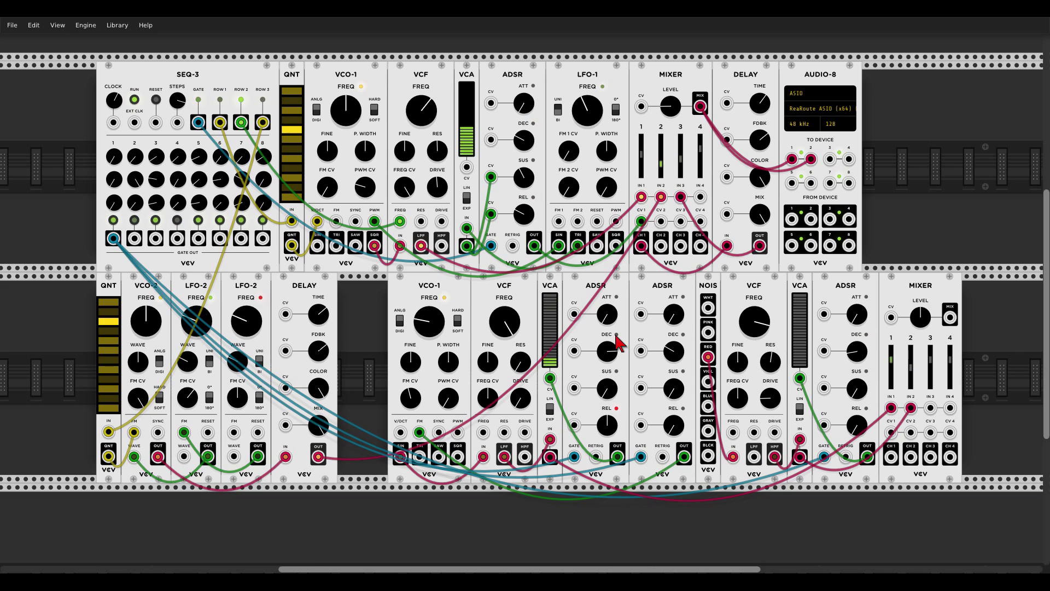
{"action": "left_click_drag", "start_coordinate": [949, 317], "coordinate": [700, 198]}
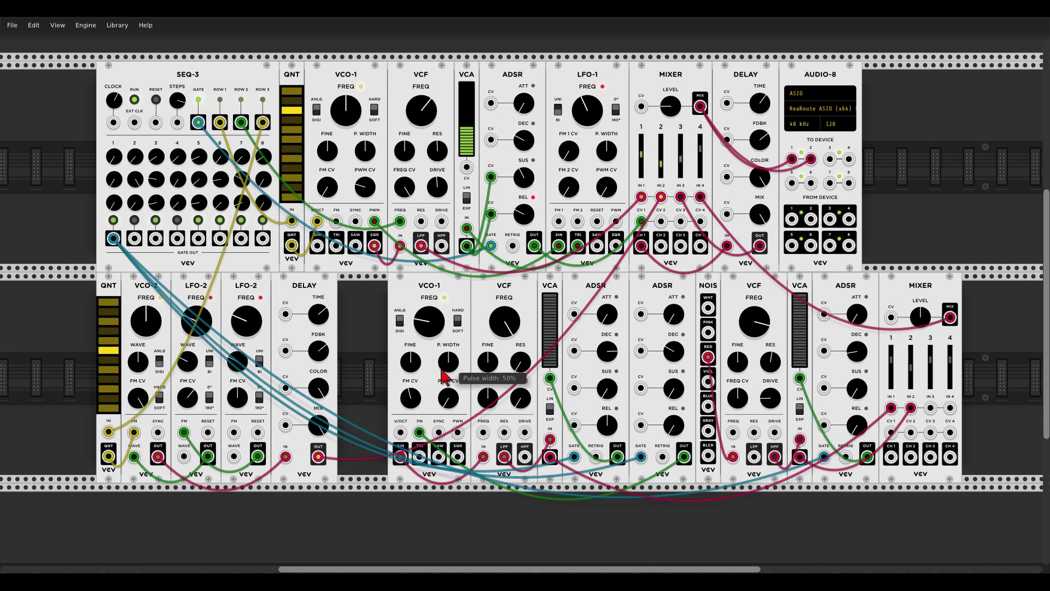
- Set the kick VCO's FM amount to 60%, and raise the kick mixer's channel 2 level and the noise VCF's resonance
{"action": "left_click_drag", "start_coordinate": [411, 398], "coordinate": [411, 383]}
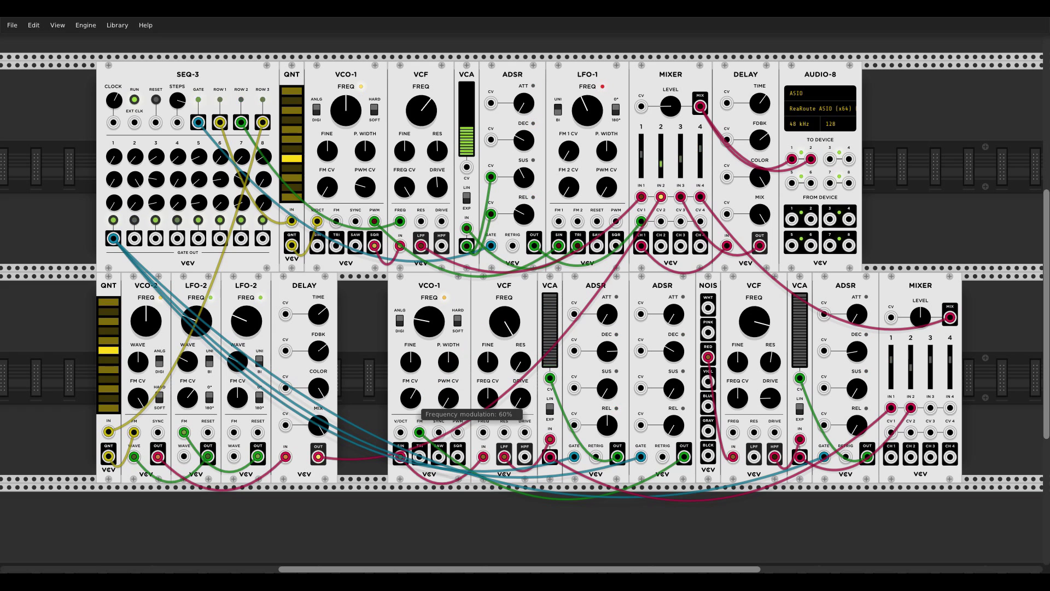
{"action": "left_click_drag", "start_coordinate": [910, 369], "coordinate": [911, 361]}
{"action": "left_click_drag", "start_coordinate": [773, 364], "coordinate": [773, 361]}
- Set the kick VCF's drive to 1.551 and slightly lengthen the pitch envelope's decay
{"action": "mouse_move", "coordinate": [525, 408]}
{"action": "left_click_drag", "start_coordinate": [525, 408], "coordinate": [524, 403]}
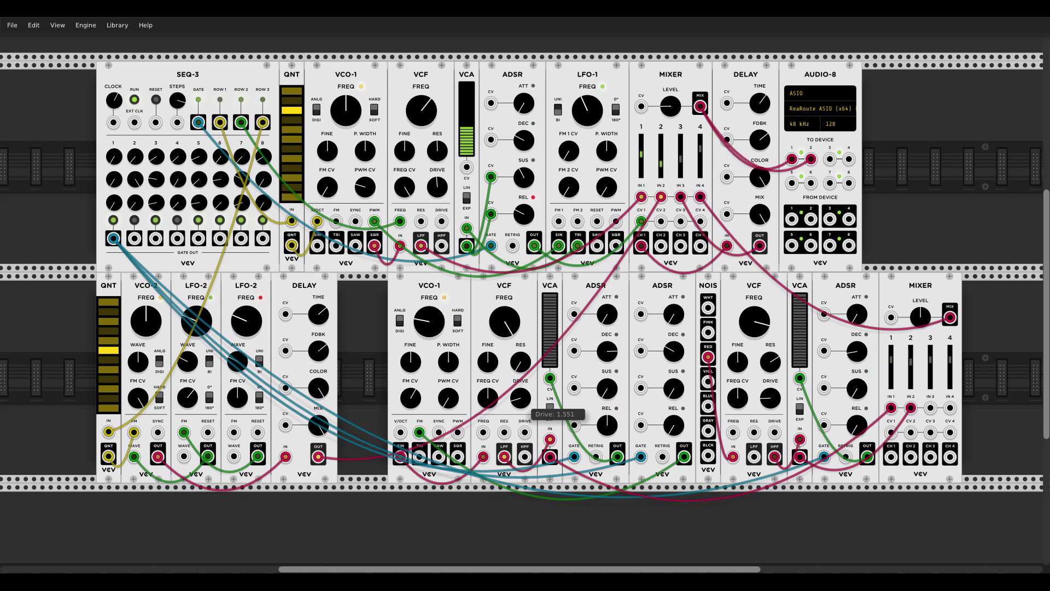
{"action": "mouse_move", "coordinate": [676, 353]}
{"action": "left_mouse_down"}
{"action": "mouse_move", "coordinate": [675, 342]}
{"action": "mouse_move", "coordinate": [673, 351]}
{"action": "left_mouse_up"}
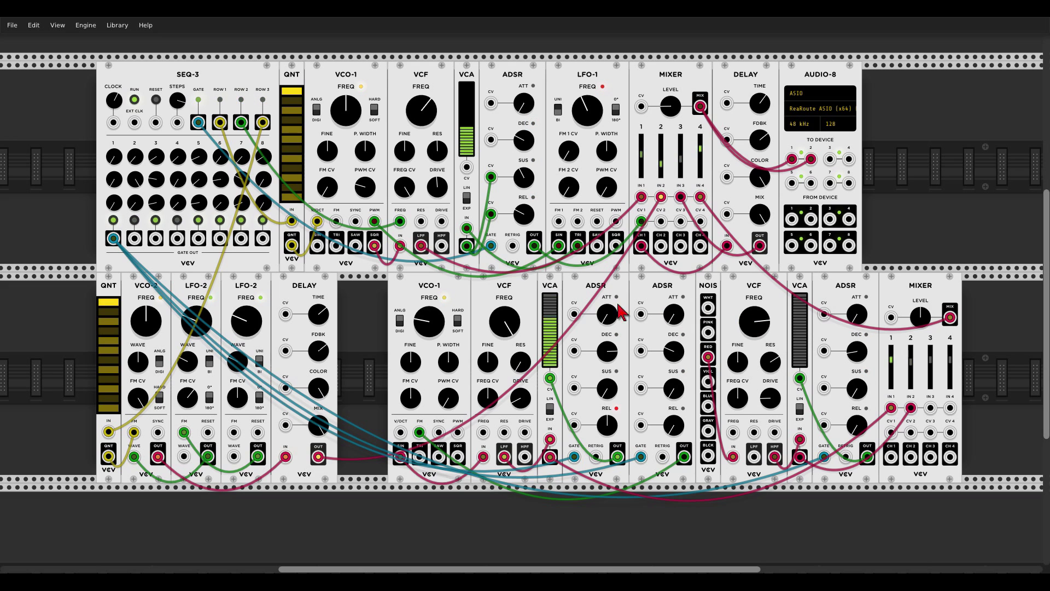